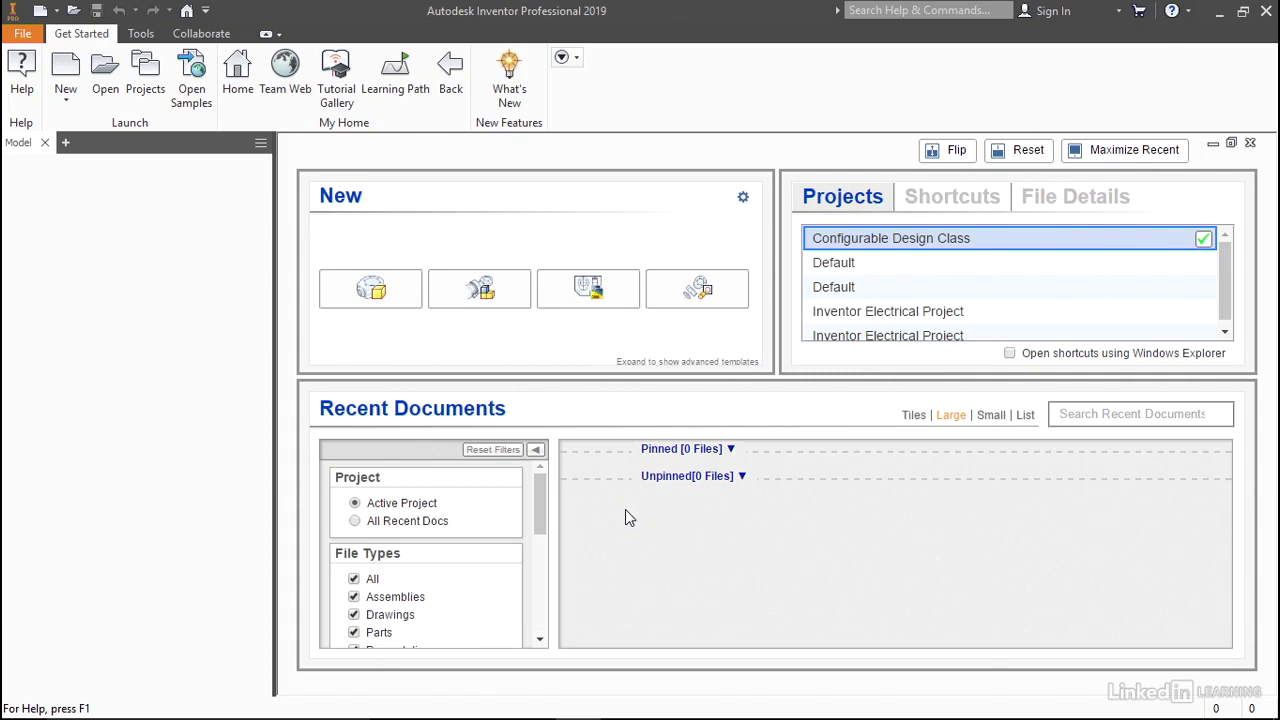
Step: Open the Create New File dialog from the Get Started ribbon
click(65, 70)
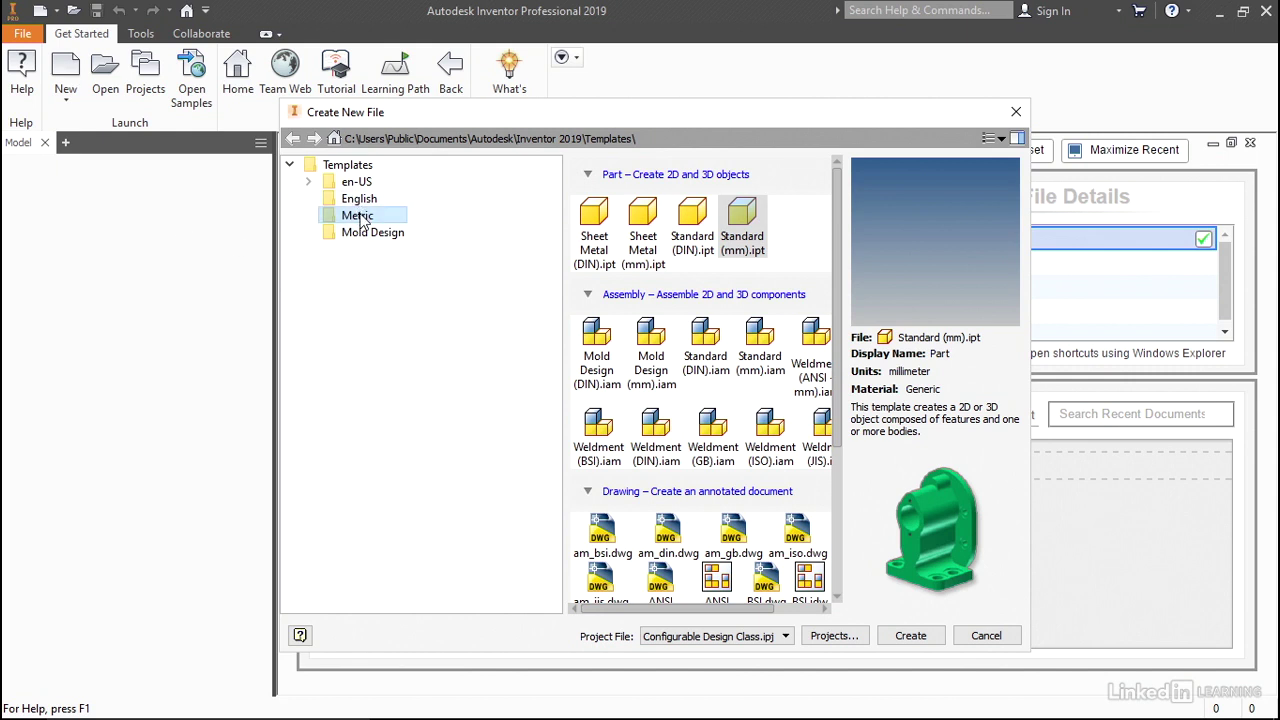
Step: Create Part4 from the Metric Standard (mm).ipt template
click(362, 217)
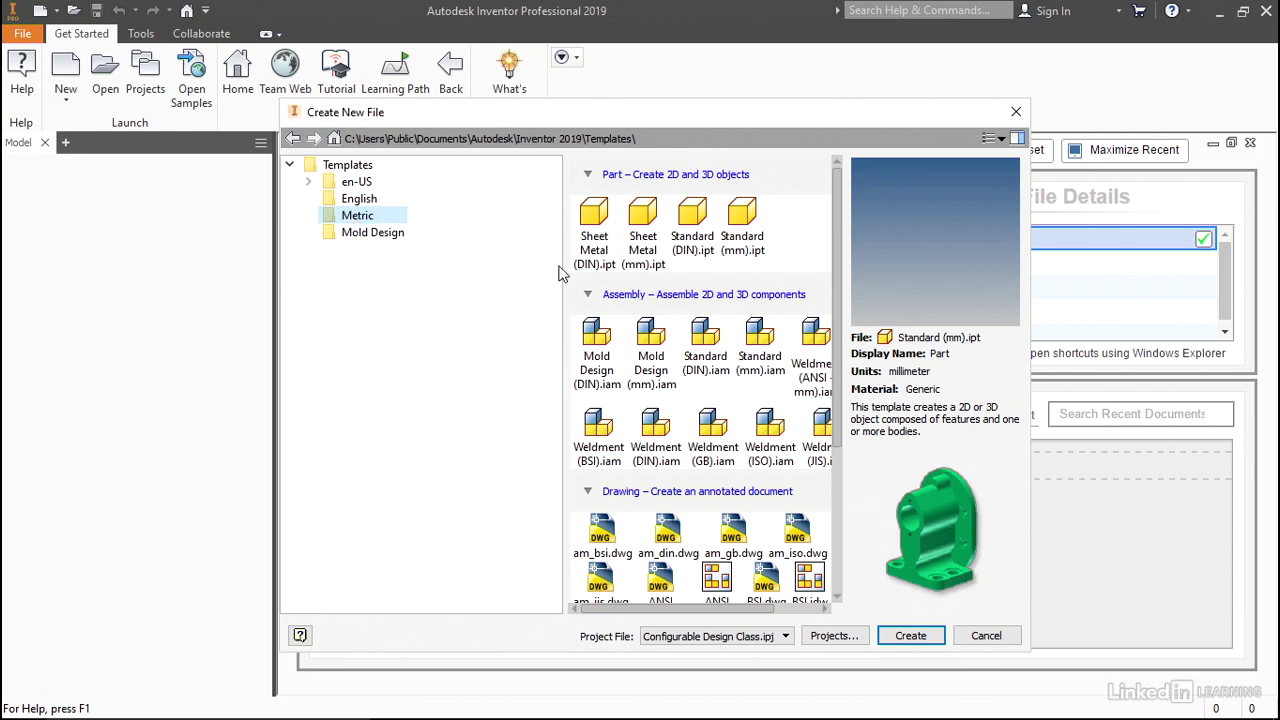
double_click(744, 222)
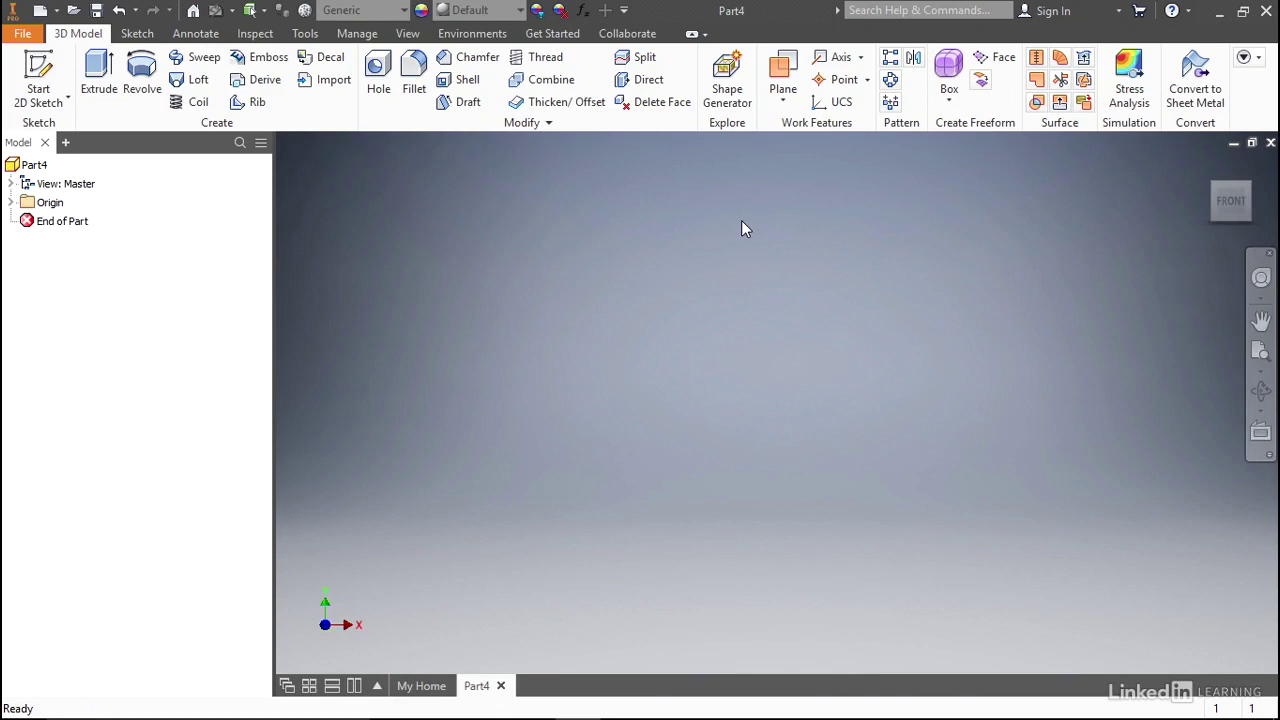
Step: In a new XY-plane sketch, draw a two-point center rectangle centred on the origin
click(40, 70)
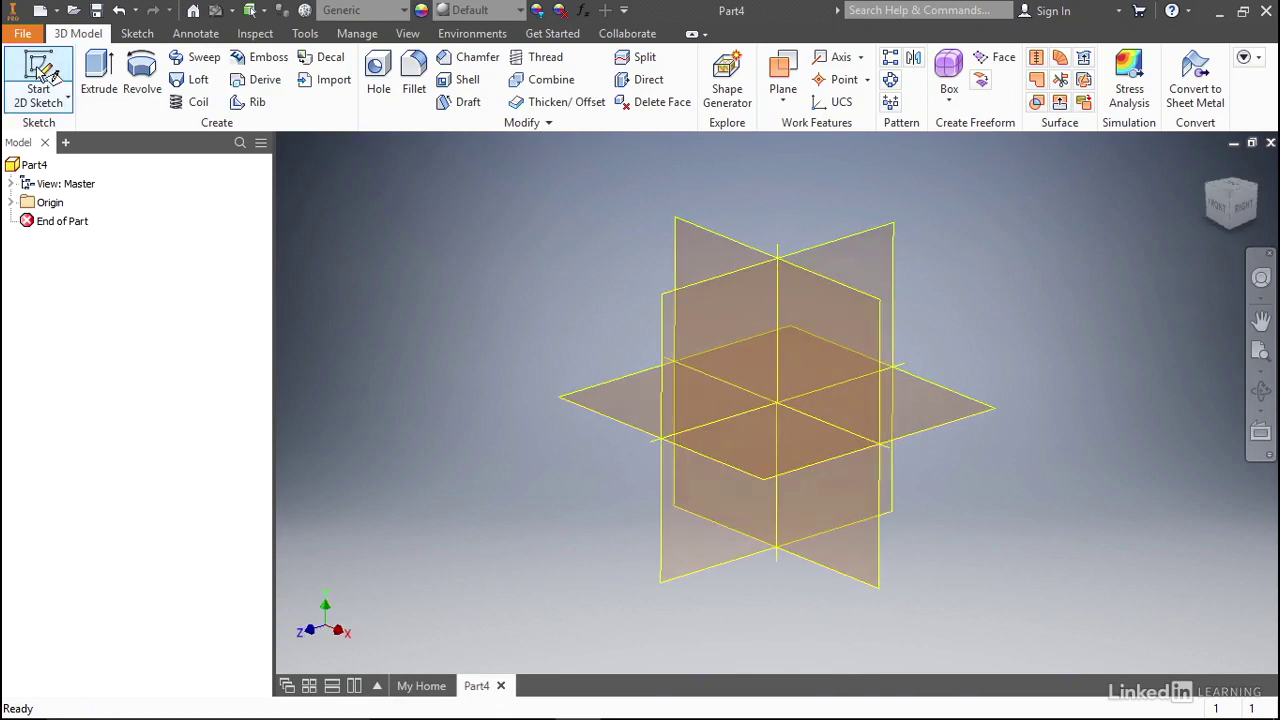
click(689, 231)
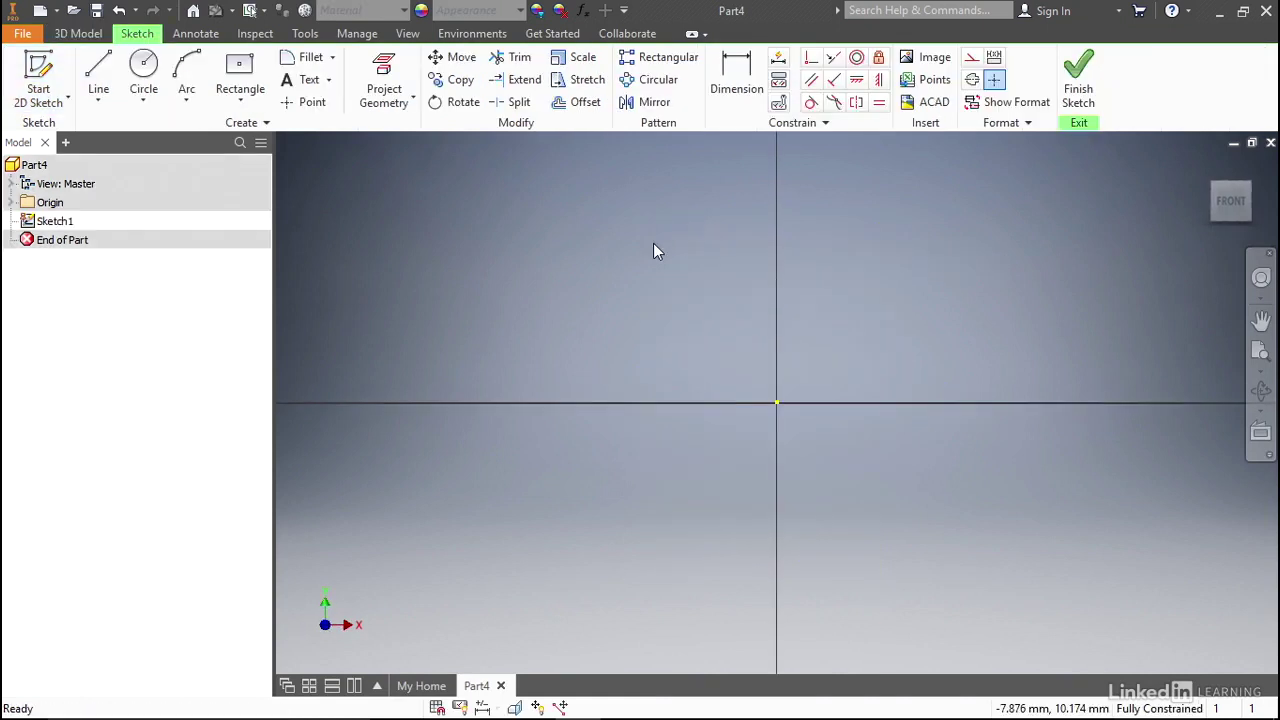
click(243, 104)
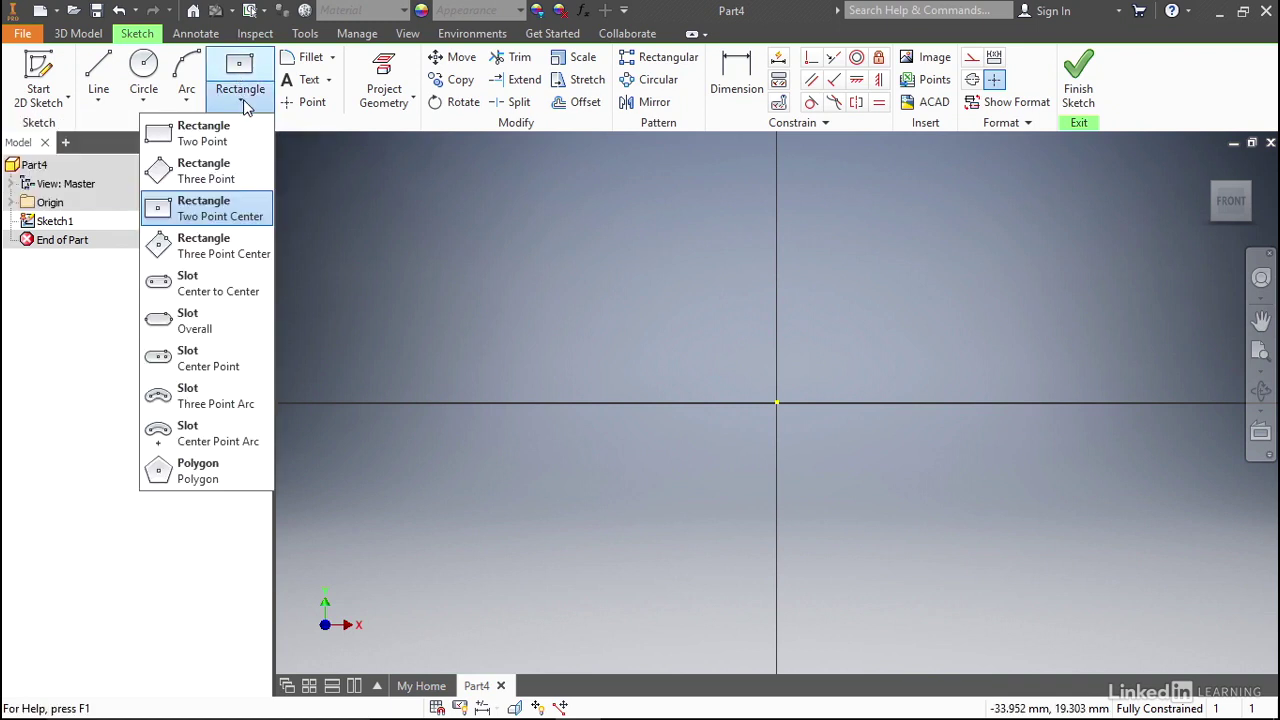
click(228, 220)
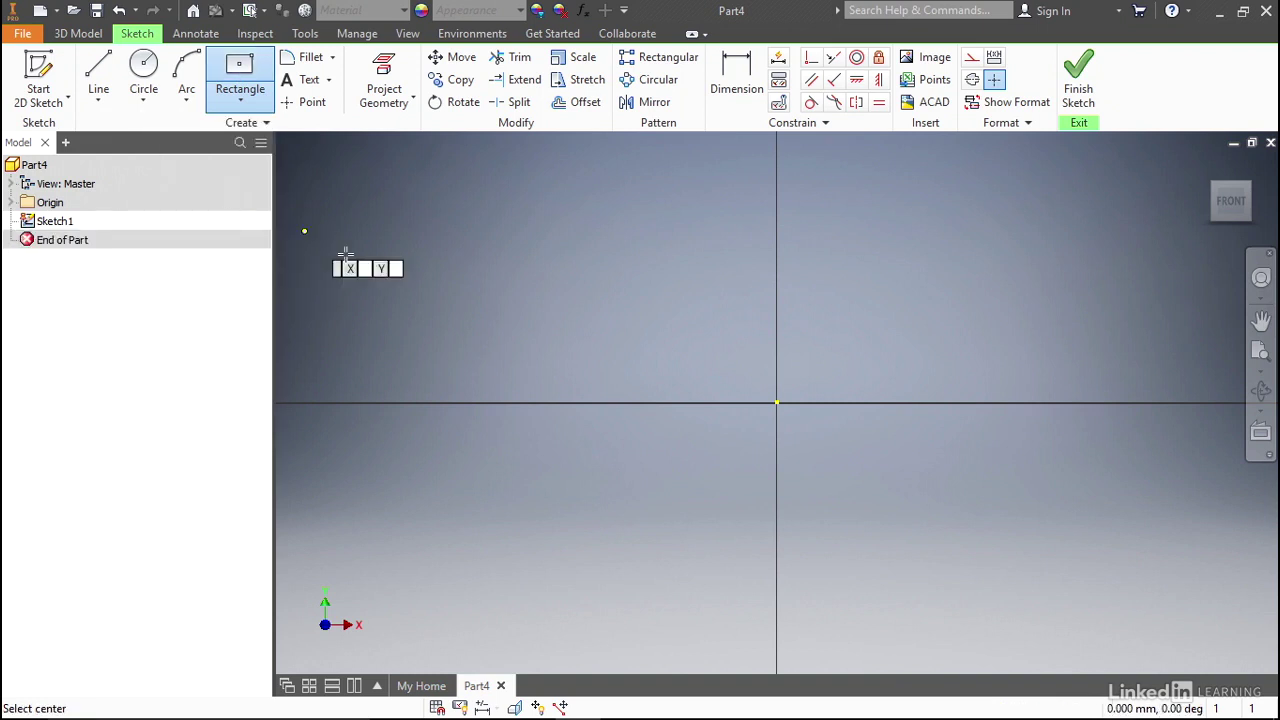
click(776, 402)
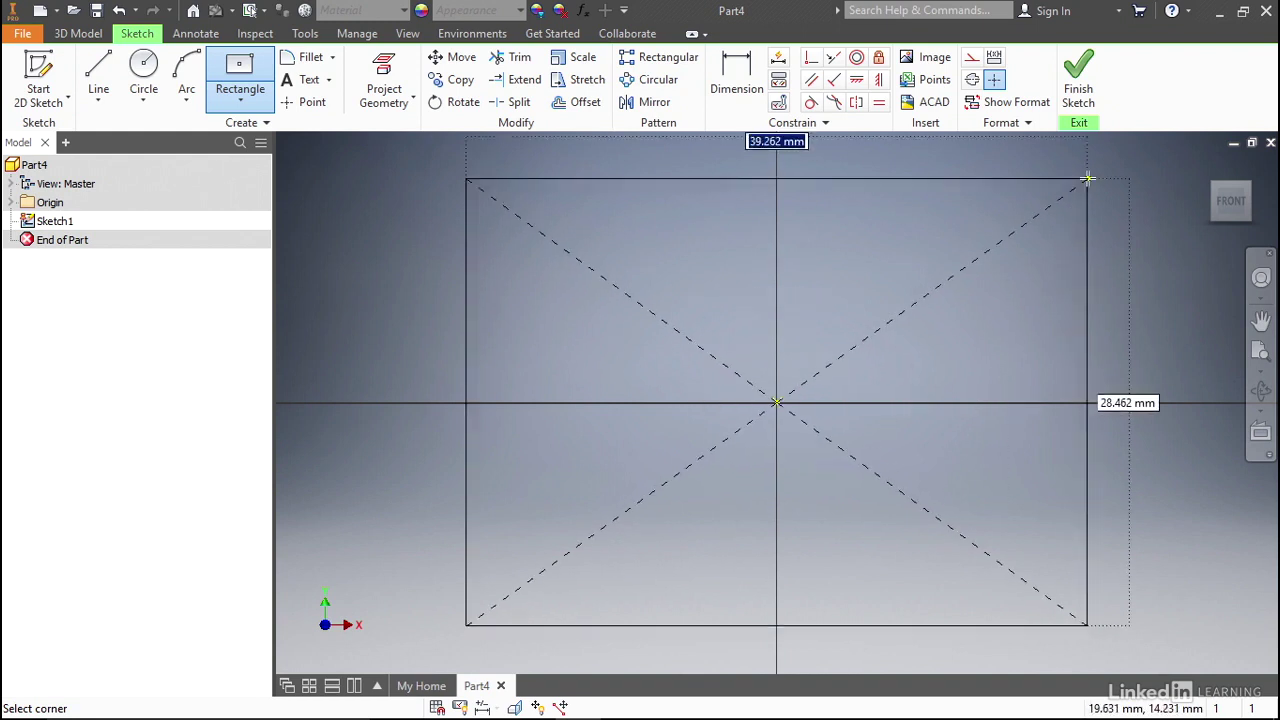
click(1139, 158)
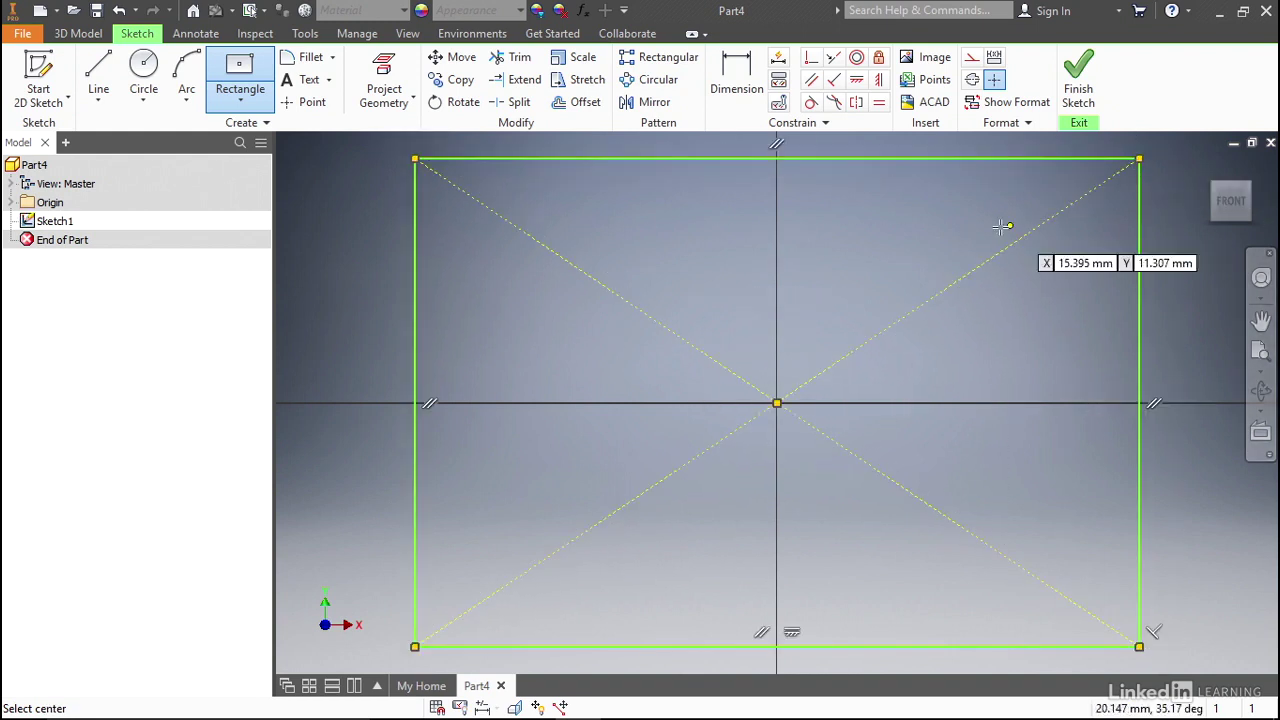
right_click(842, 214)
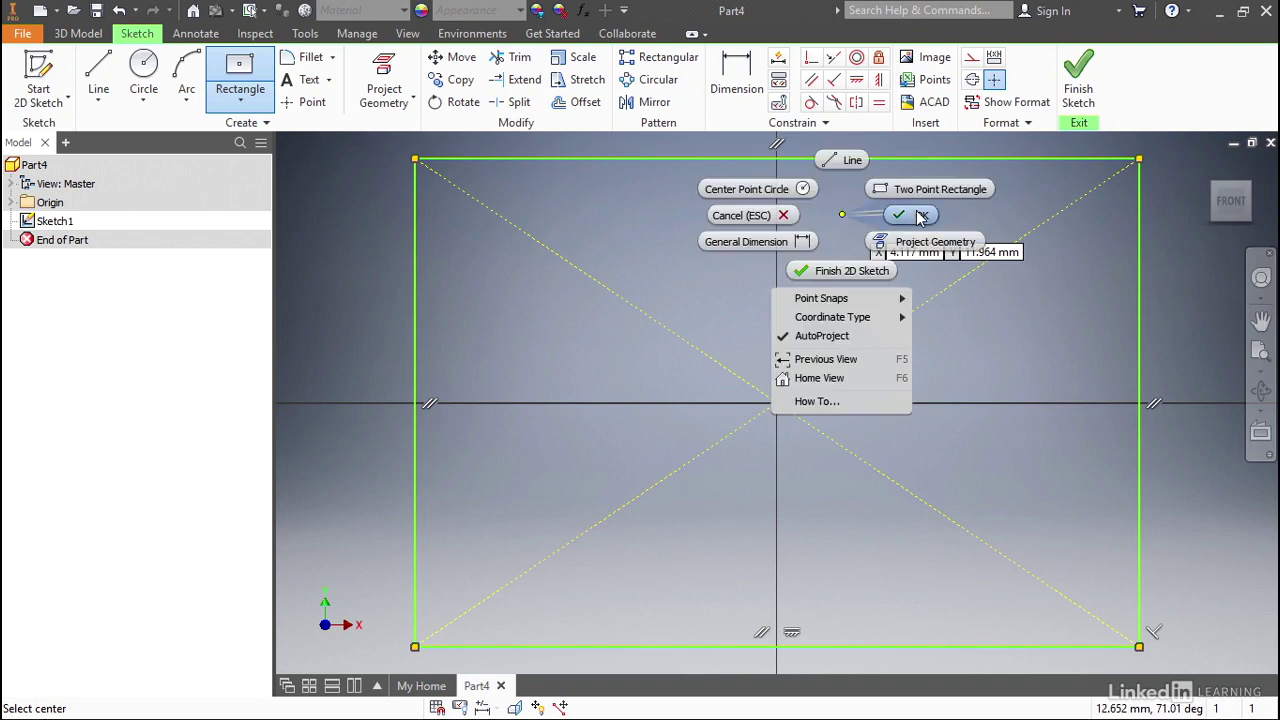
click(905, 211)
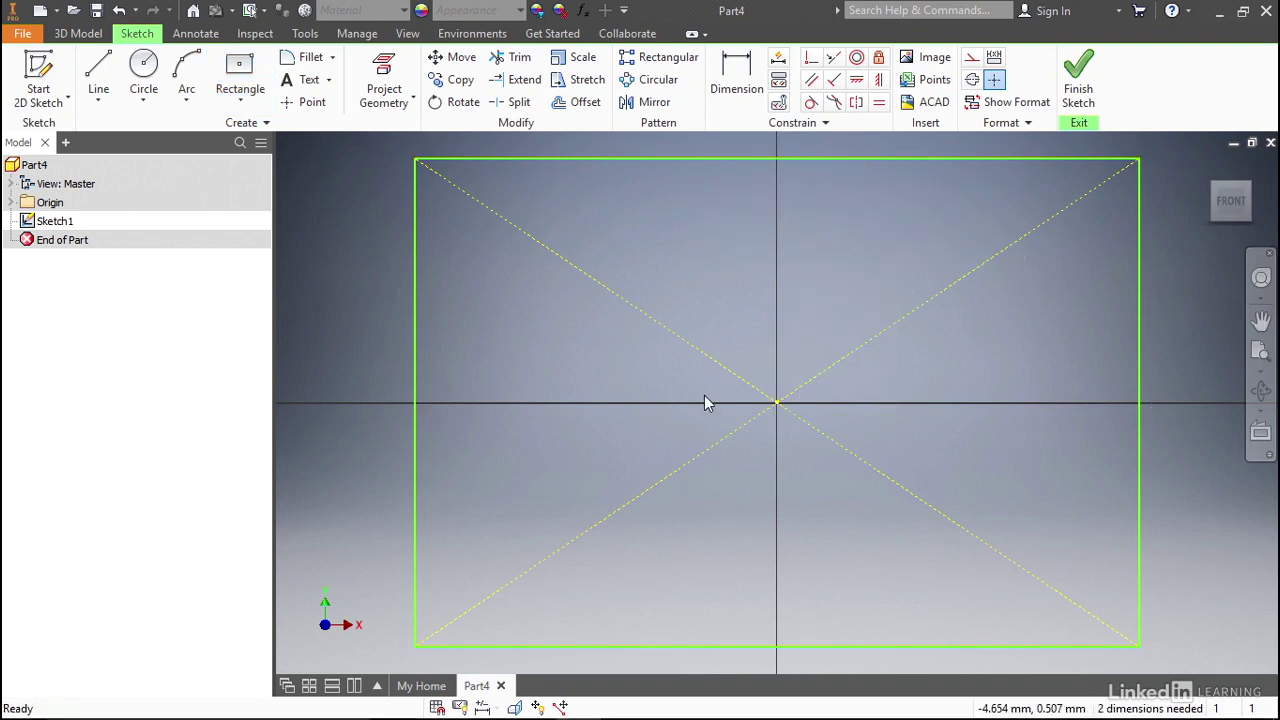
Step: Dimension the rectangle's top edge to 150 mm
scroll(704, 402, up, 3)
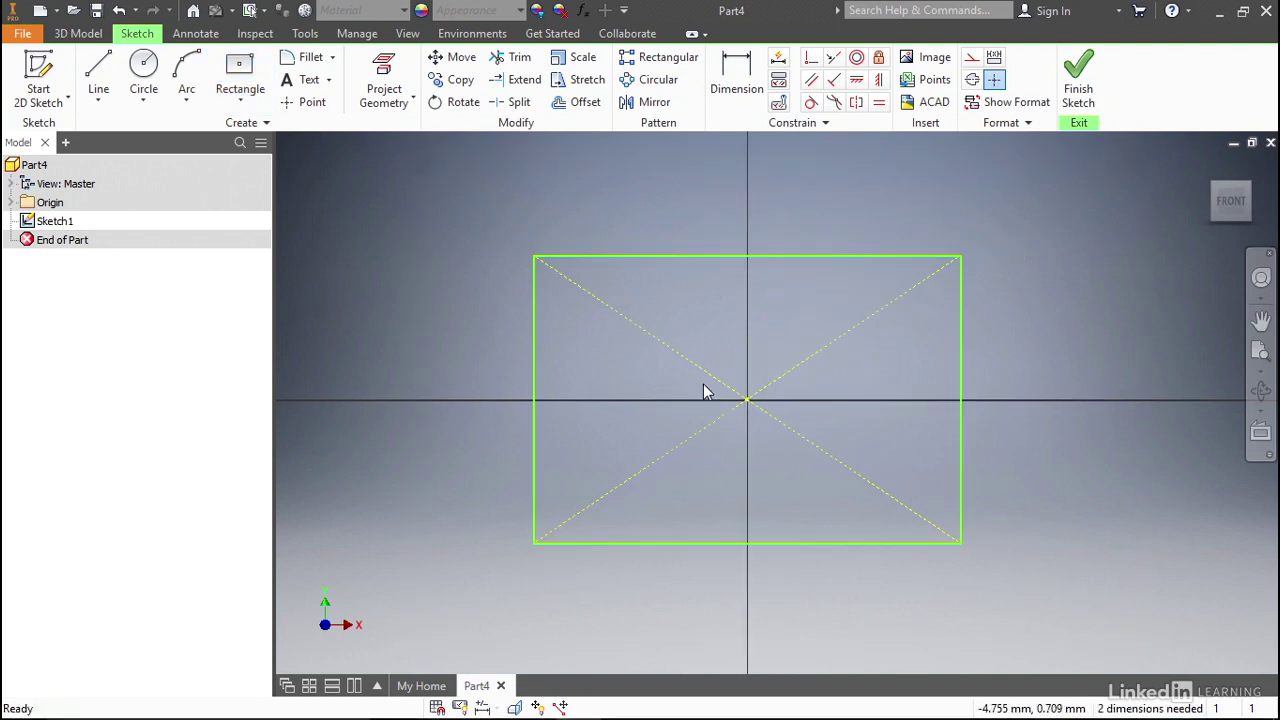
click(737, 72)
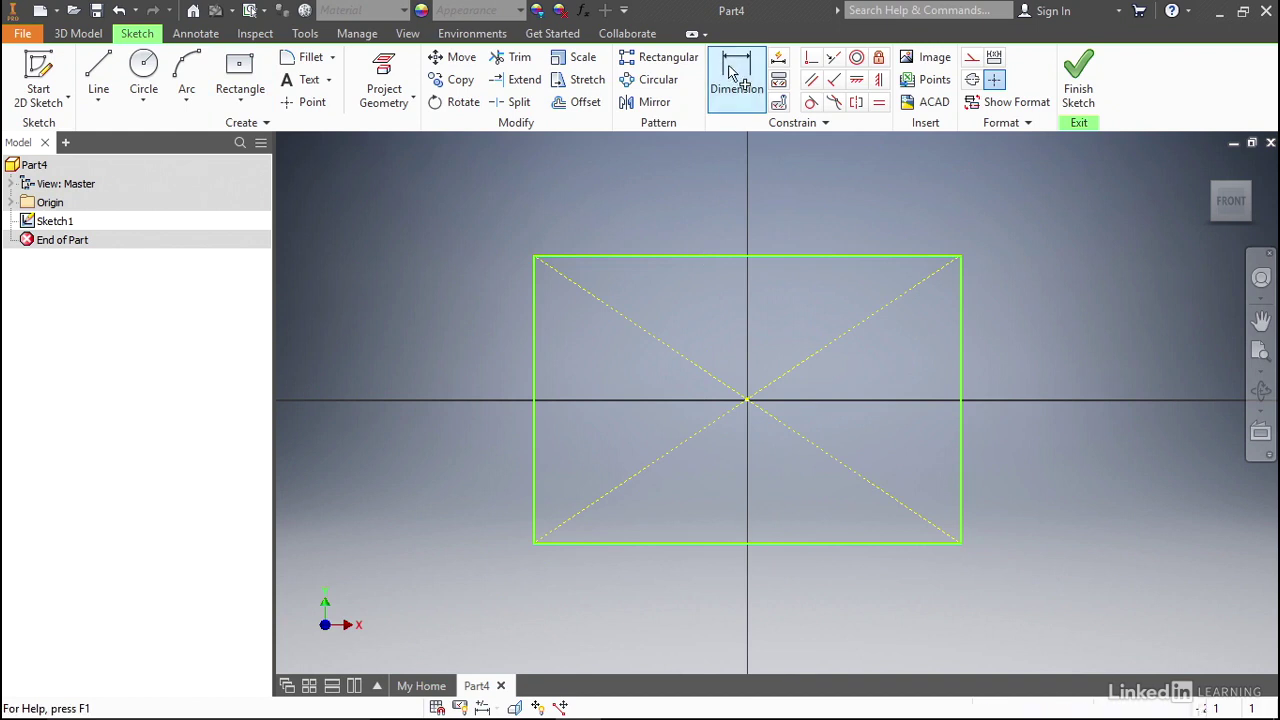
click(701, 258)
click(692, 218)
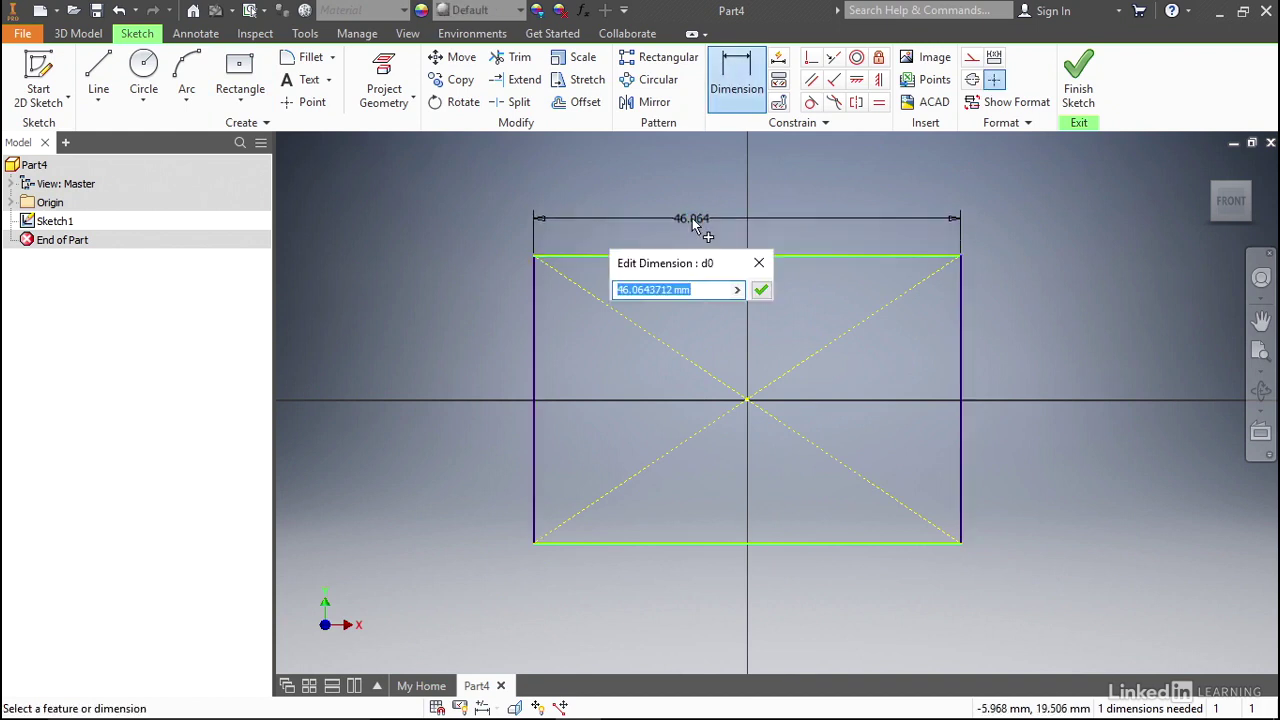
text(150)
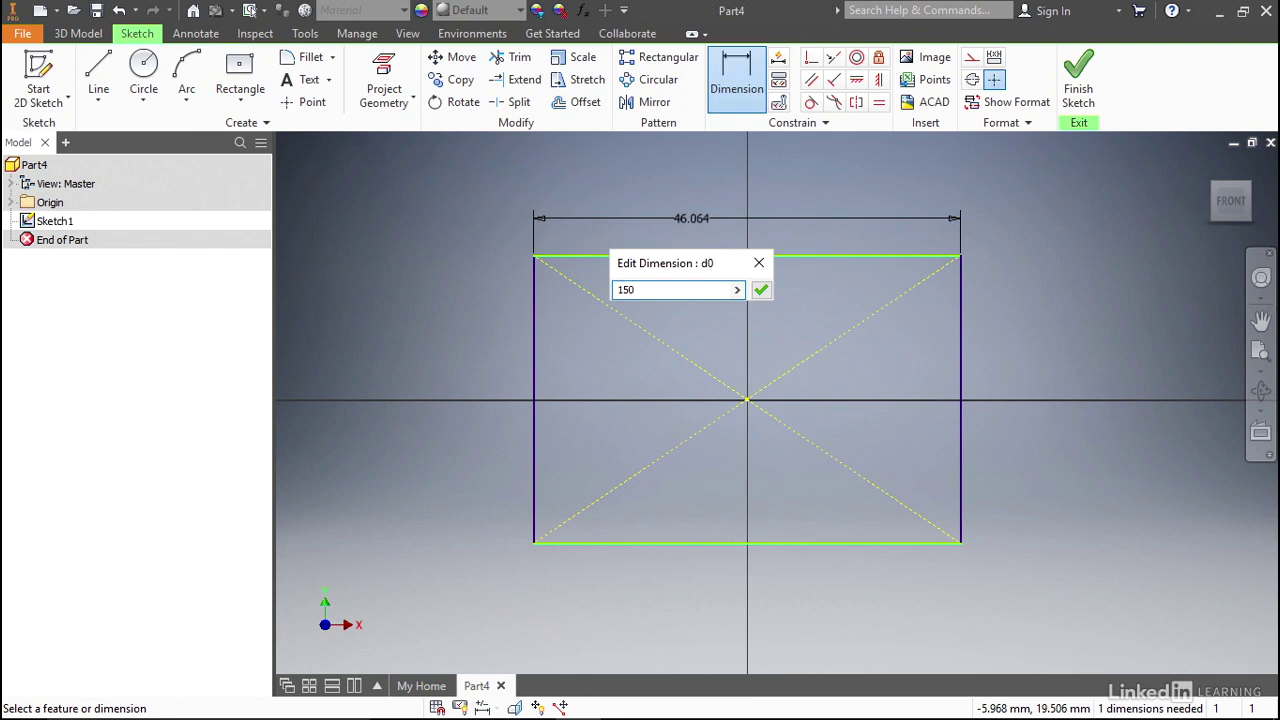
key(Return)
Step: Dimension the rectangle's right edge to 100 mm, fully constraining the sketch
key(Home)
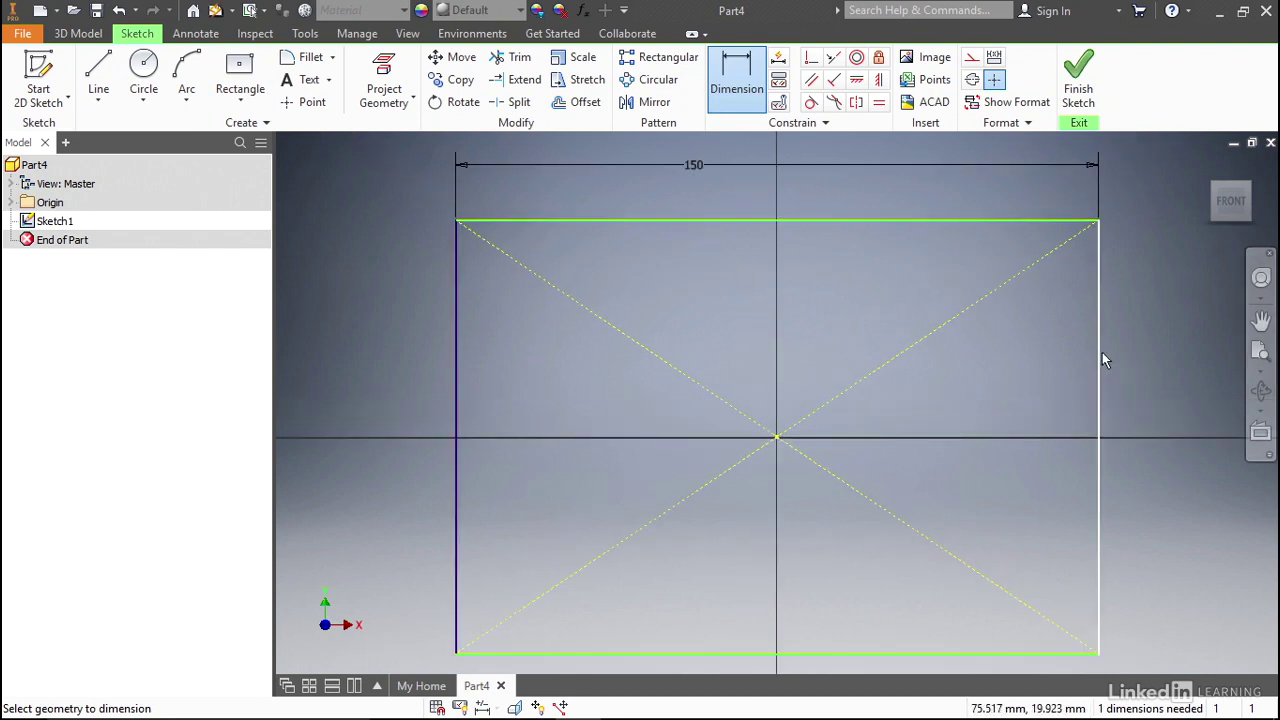
click(1100, 352)
click(1175, 372)
text(100)
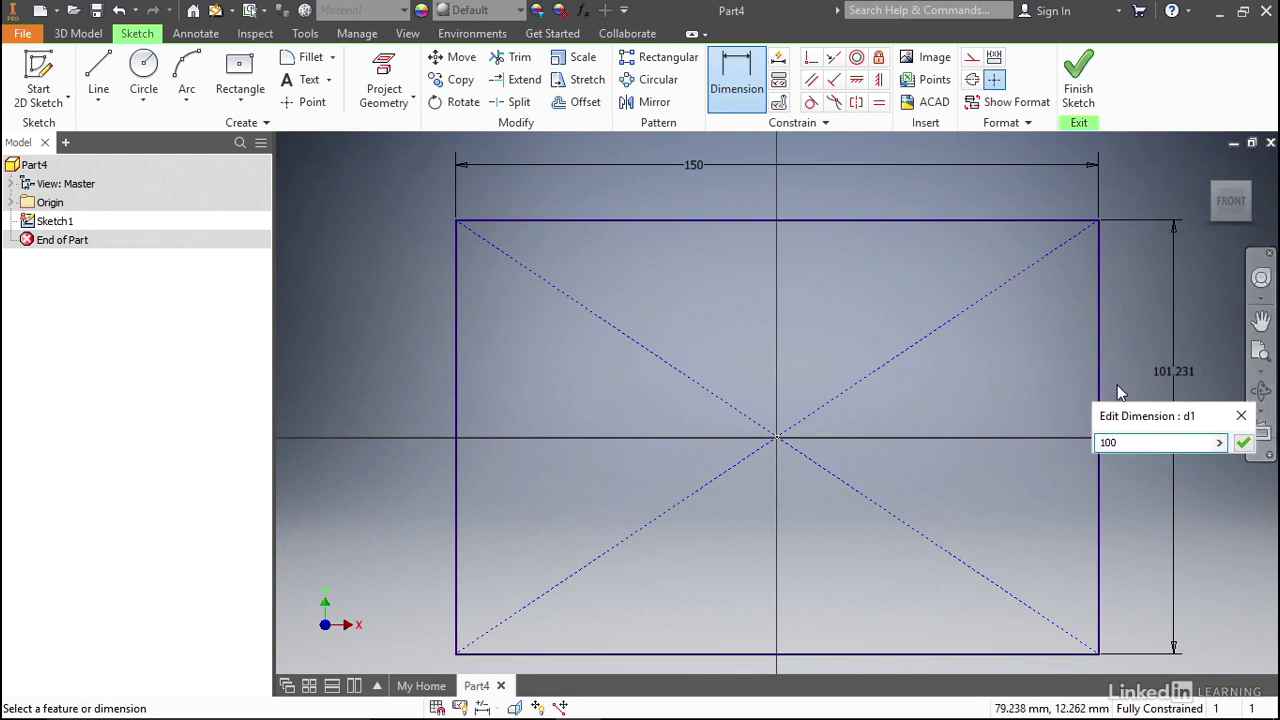
key(Return)
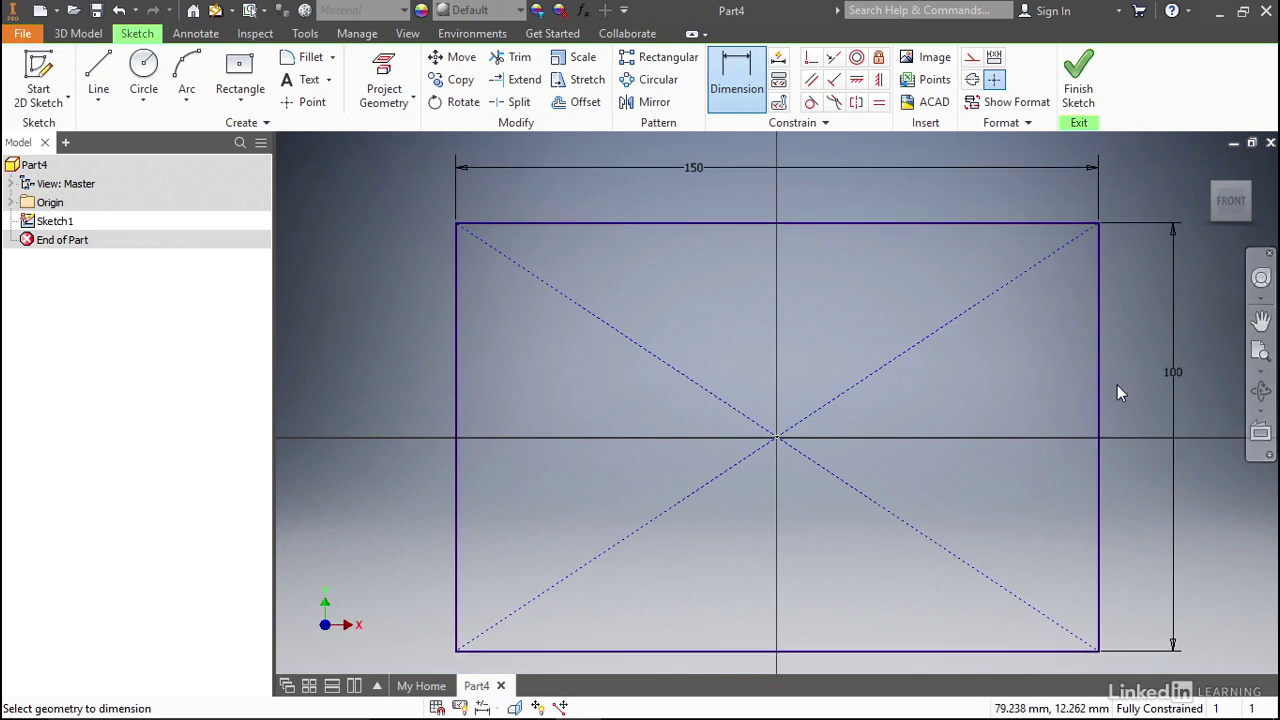
middle_drag(966, 372, 928, 375)
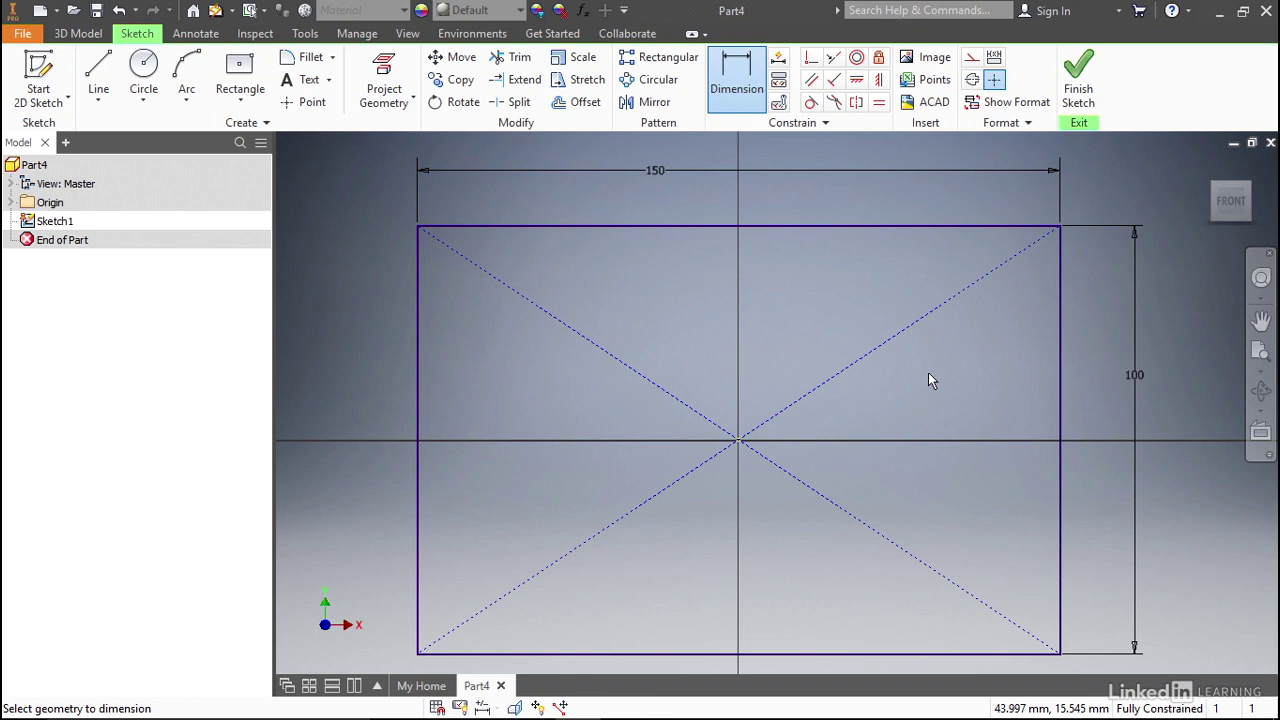
Step: Switch the dimension display to Expression so dimensions read d0 = 150 mm and d1 = 100 mm
click(484, 708)
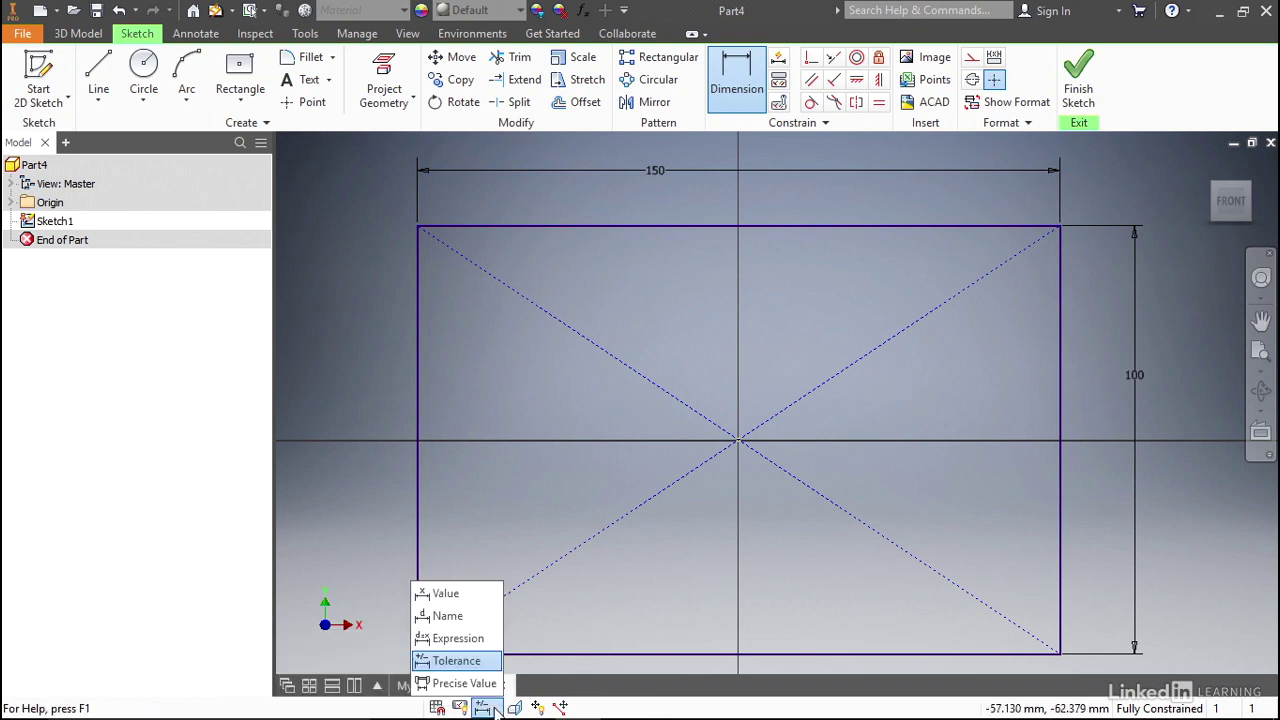
click(479, 641)
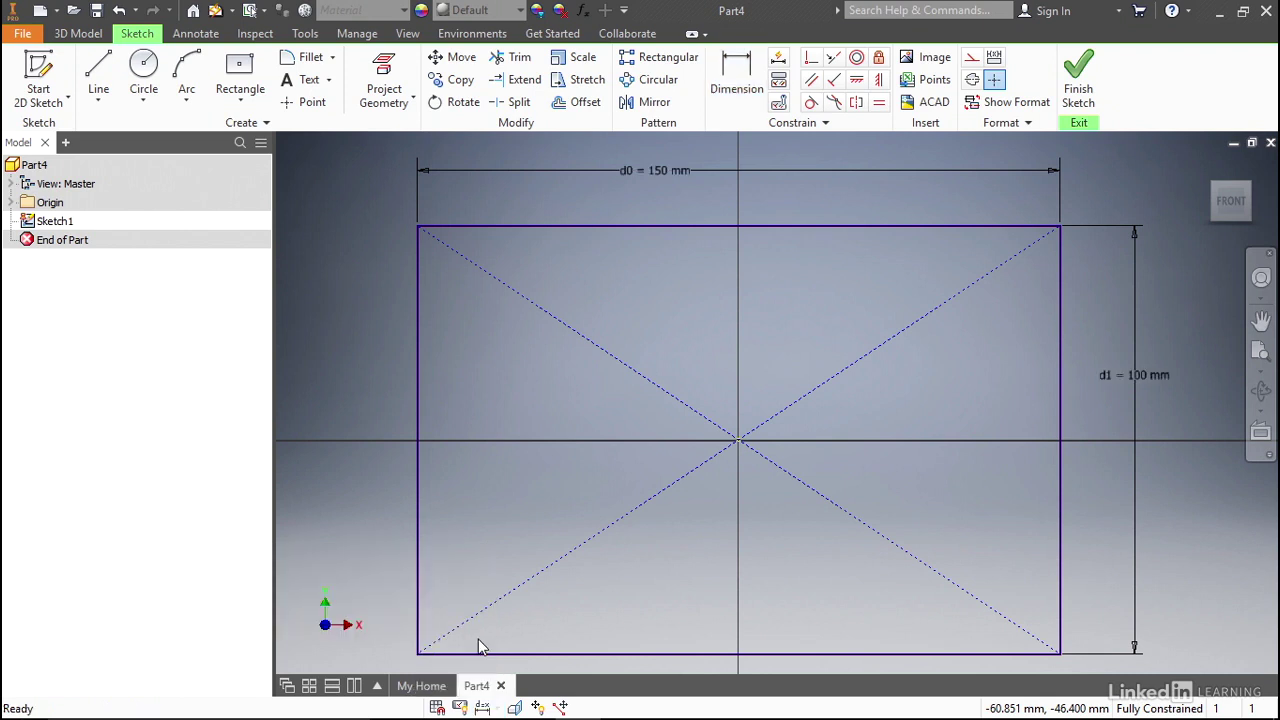
Step: Rename the width dimension to Length = 150 and the height dimension to Height = 100
double_click(638, 174)
click(576, 245)
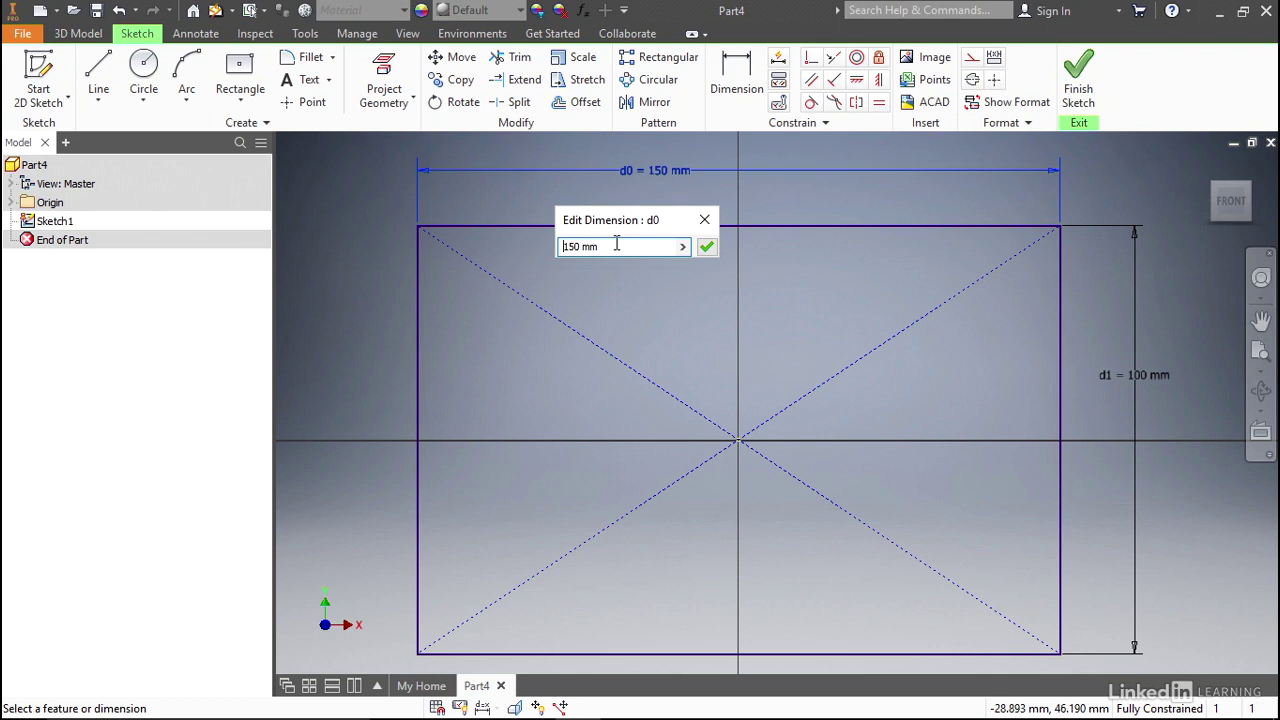
text(Length =)
key(Return)
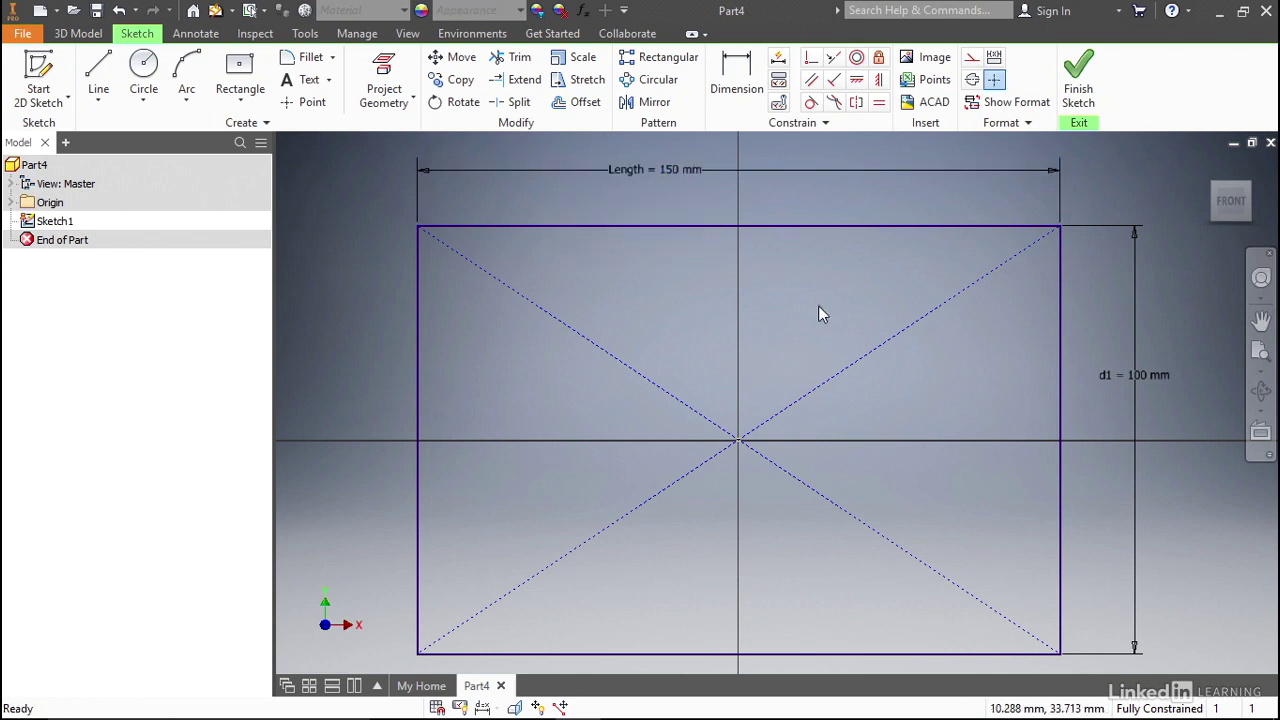
double_click(1125, 376)
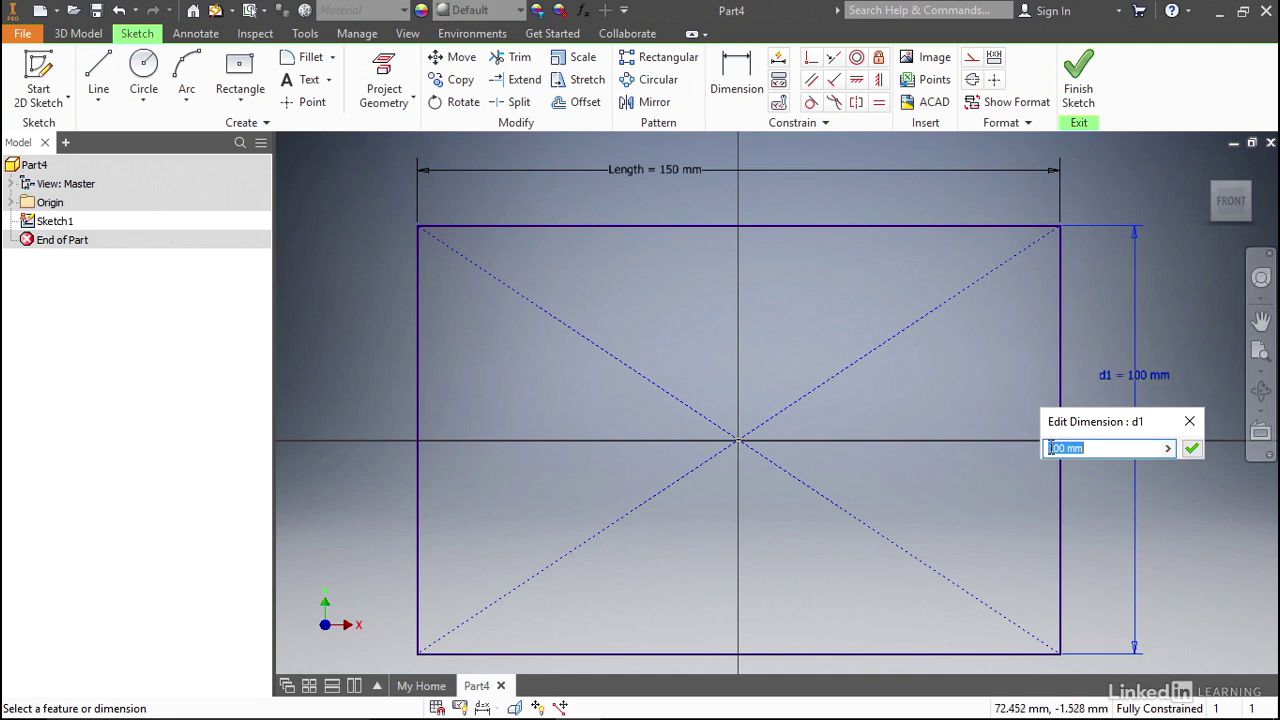
key(Home)
text(Height =)
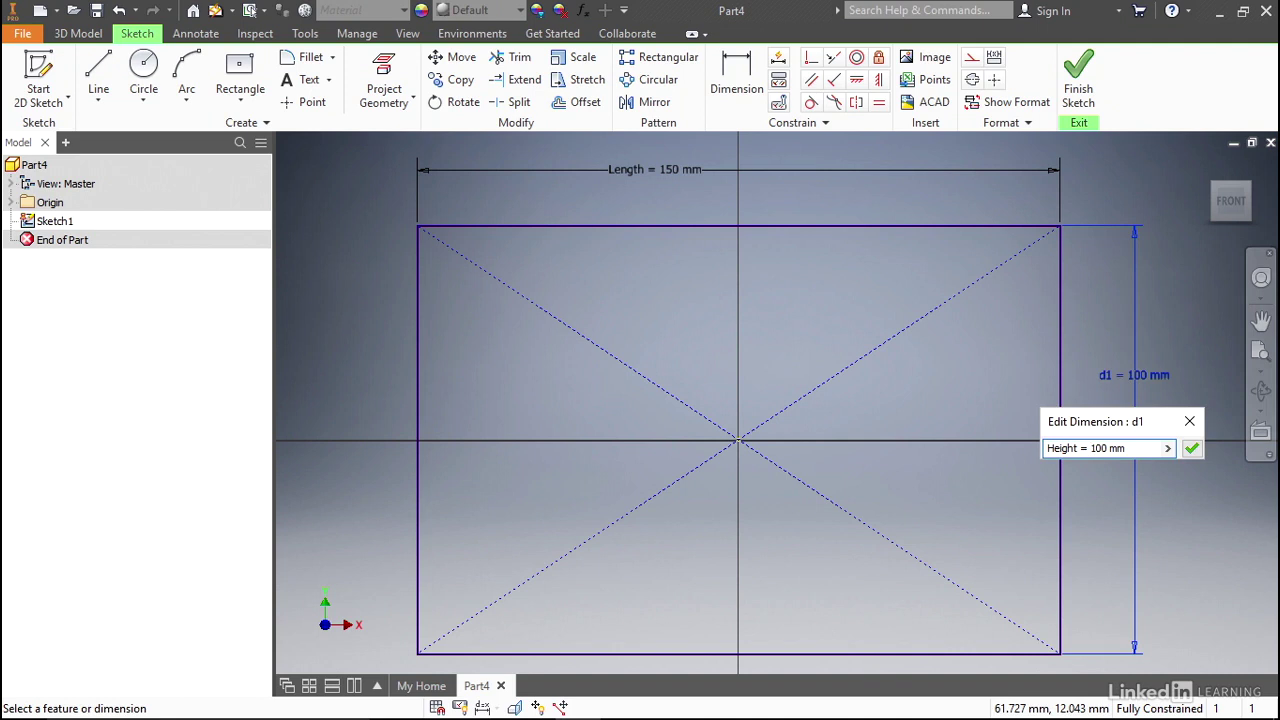
key(Return)
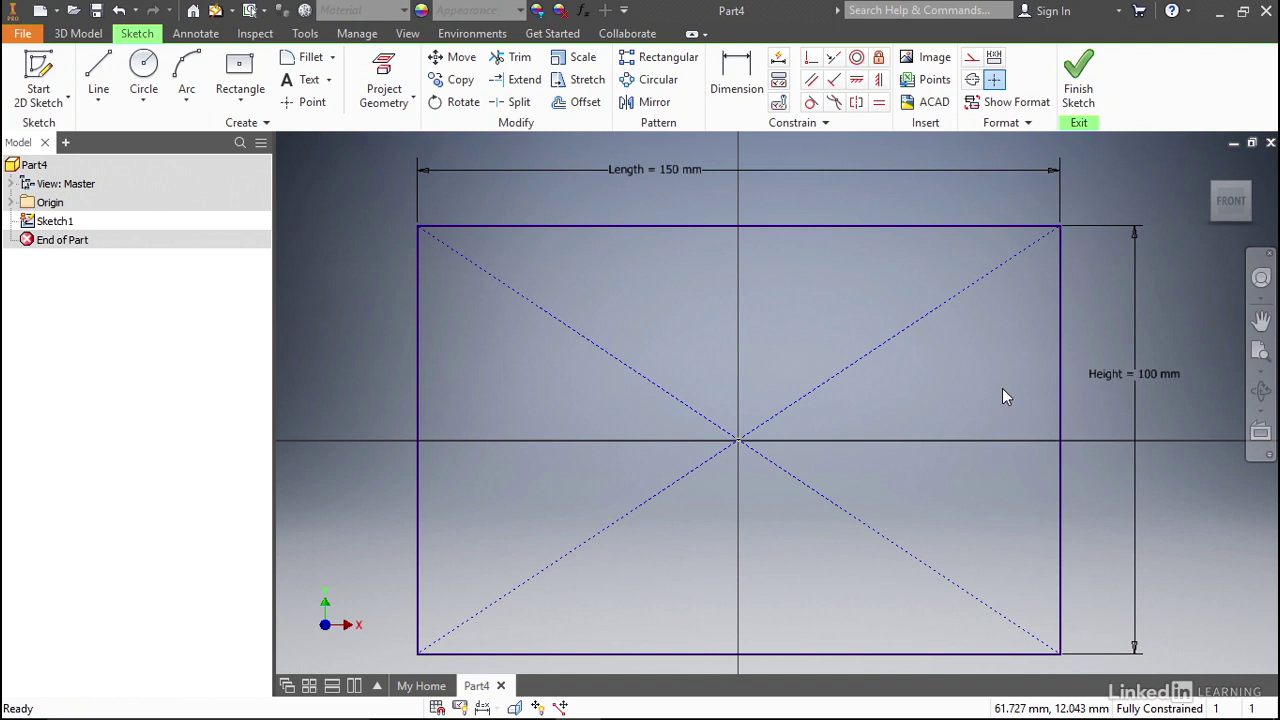
Step: Finish the sketch and extrude the rectangle with distance Thickness = 4 mm, creating Extrusion1
click(1072, 90)
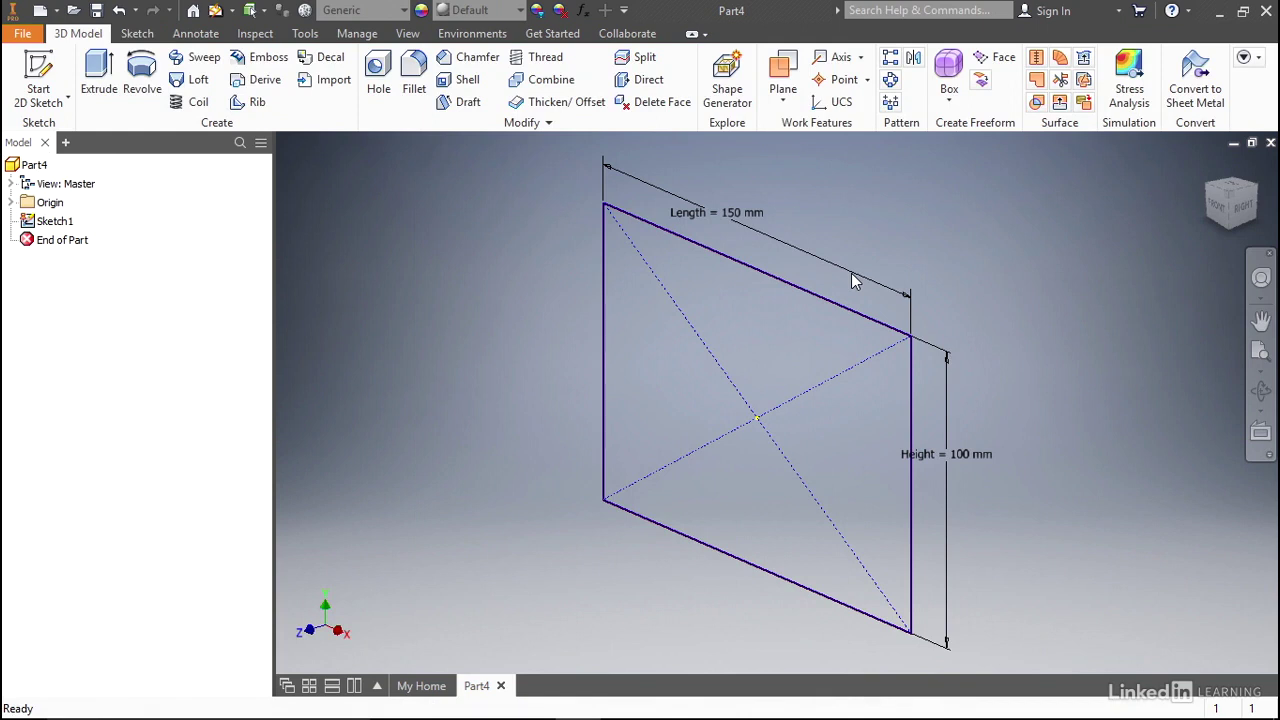
click(780, 280)
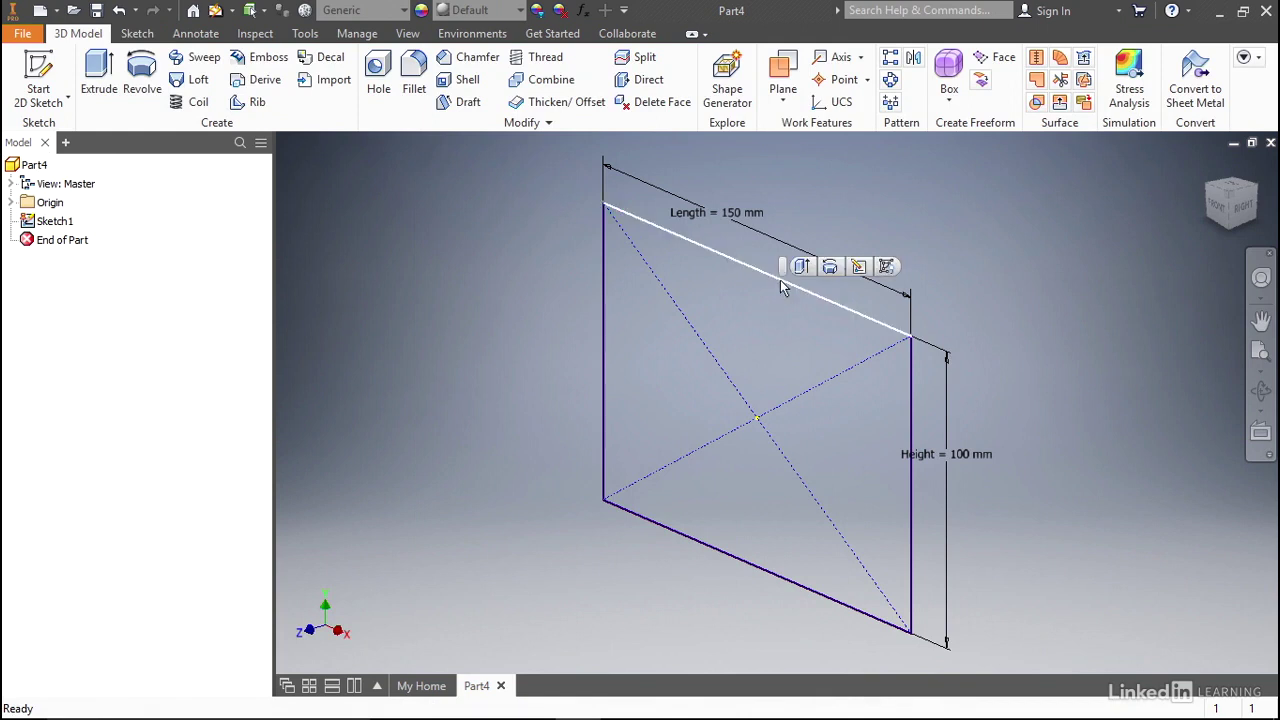
click(800, 268)
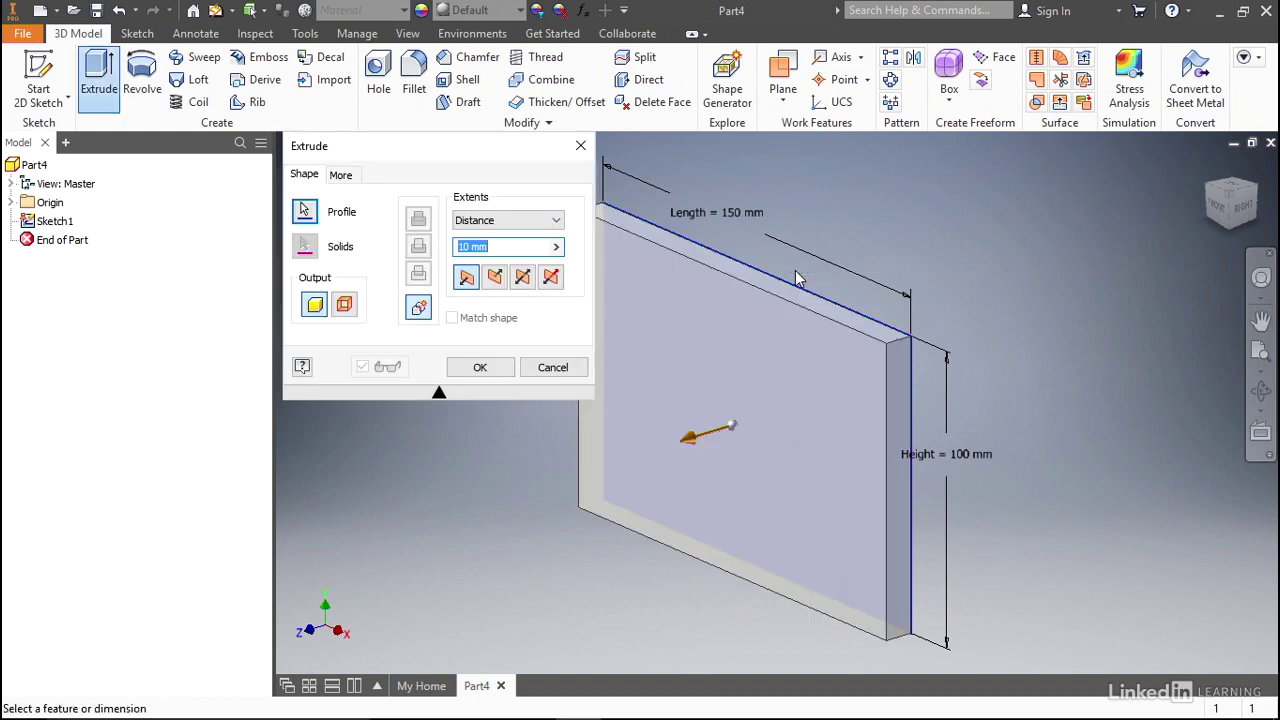
click(463, 248)
text(Th)
text(ickness )
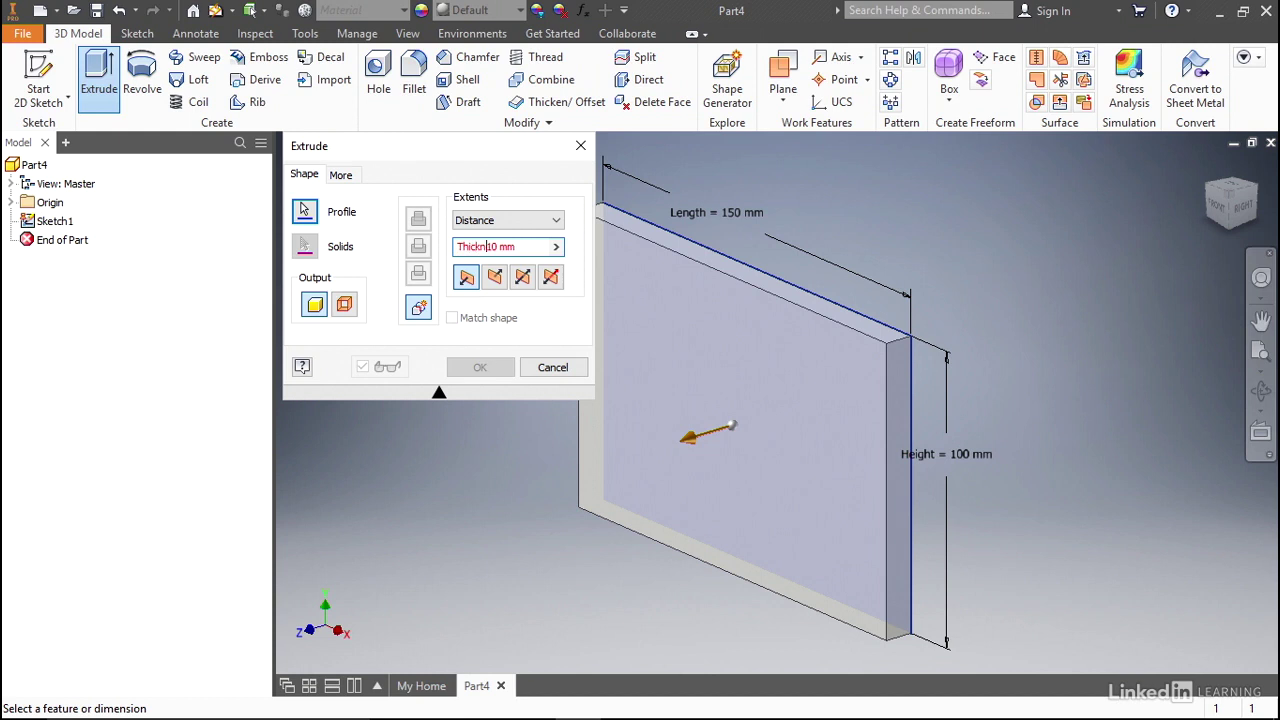
text(=)
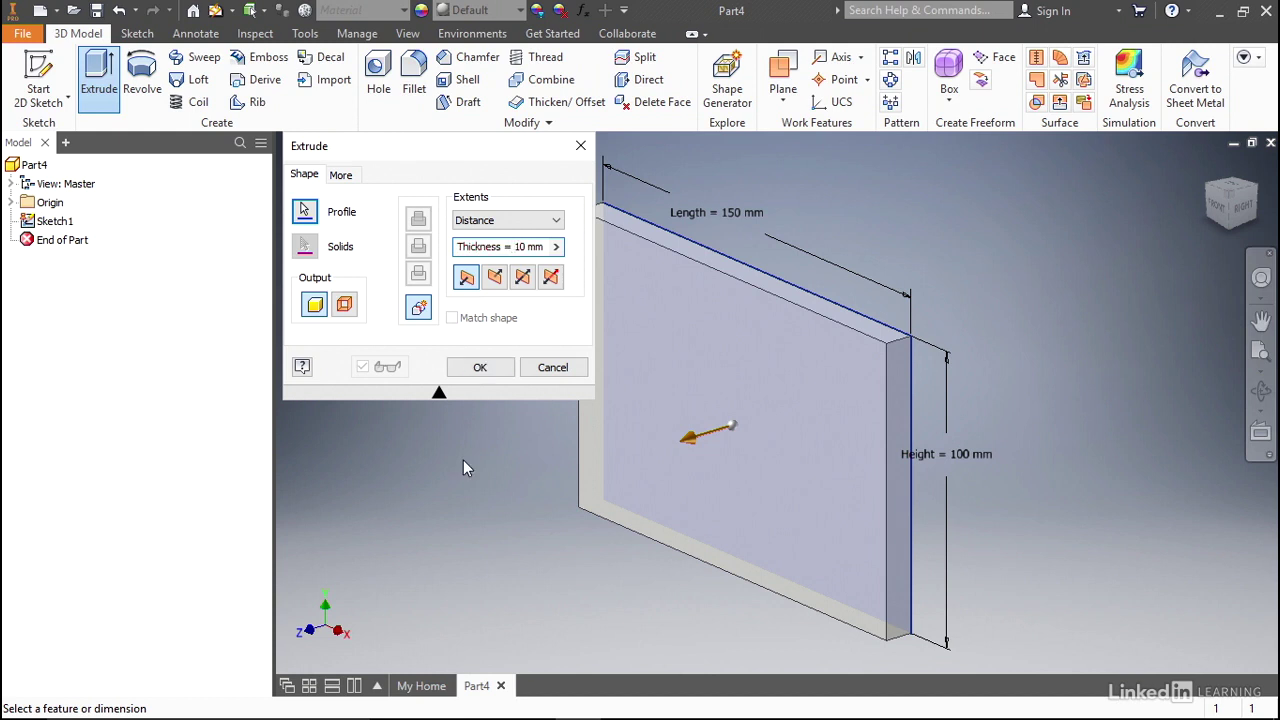
key(shift+Right)
key(shift+Right)
text(4)
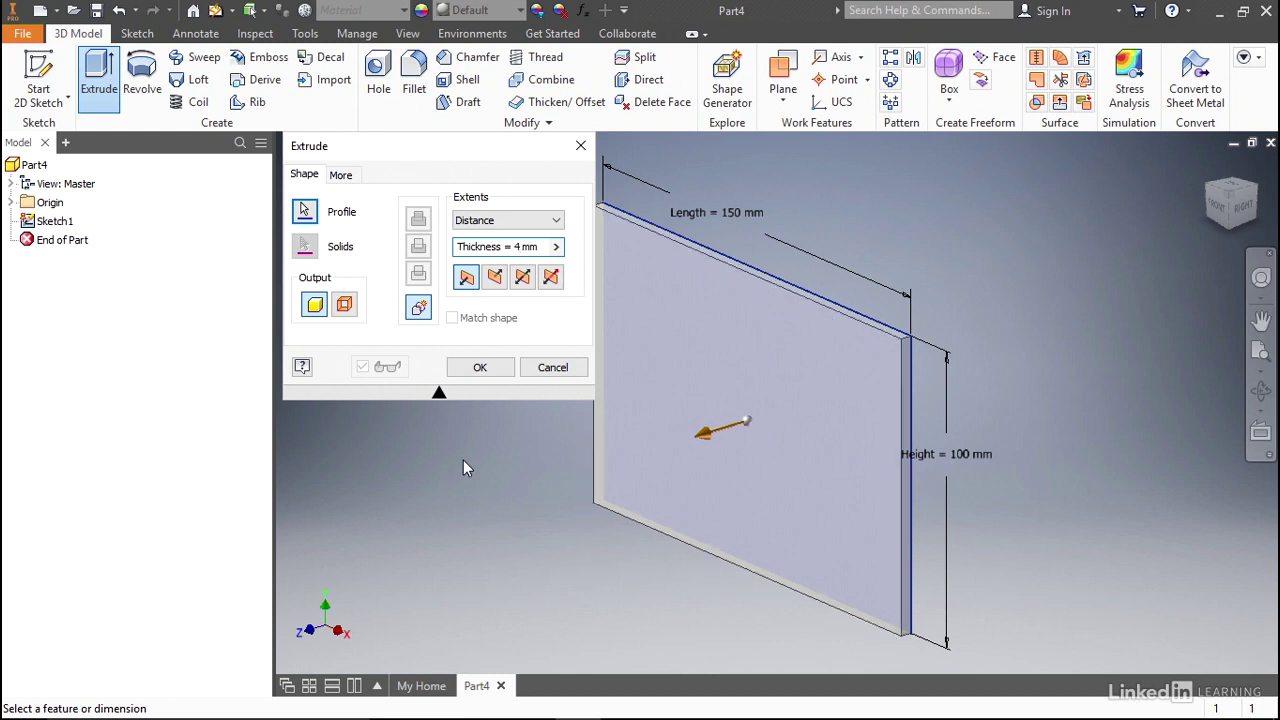
key(Return)
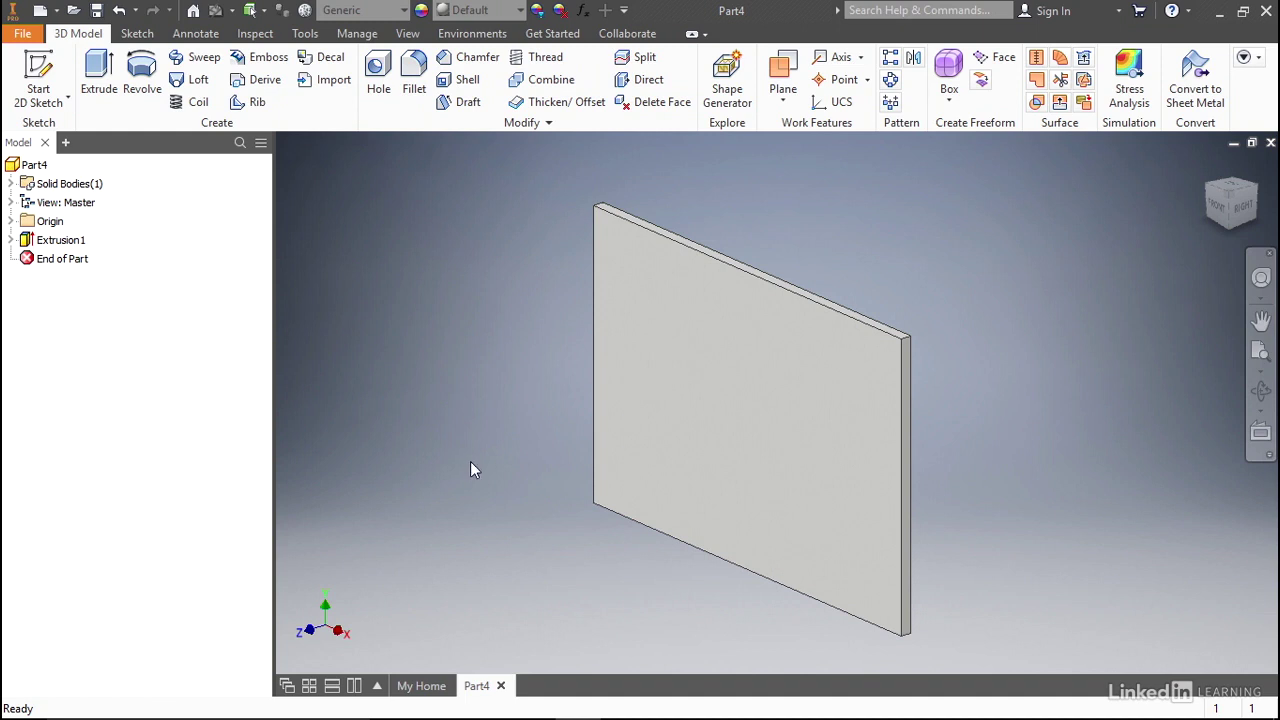
Step: Show Extrusion1's dimensions on the model and drag the Height dimension right, clear of the plate
right_click(74, 243)
click(116, 362)
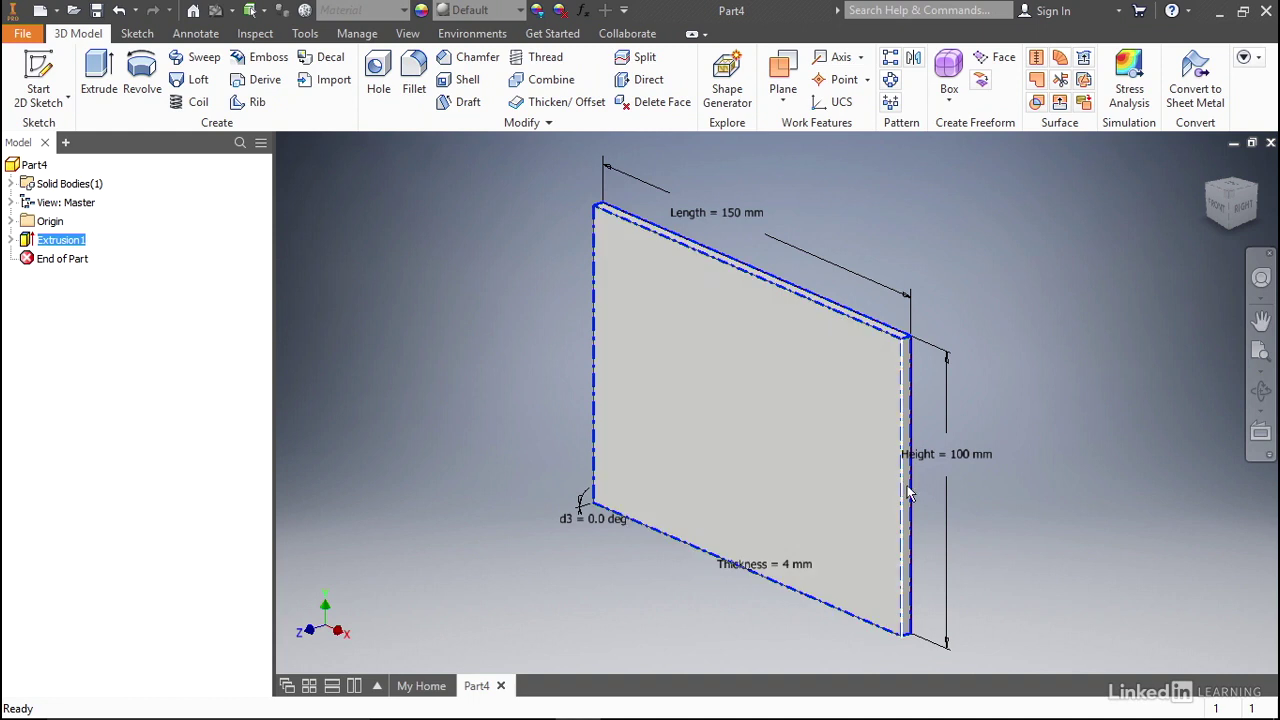
click(963, 458)
drag(963, 466, 987, 477)
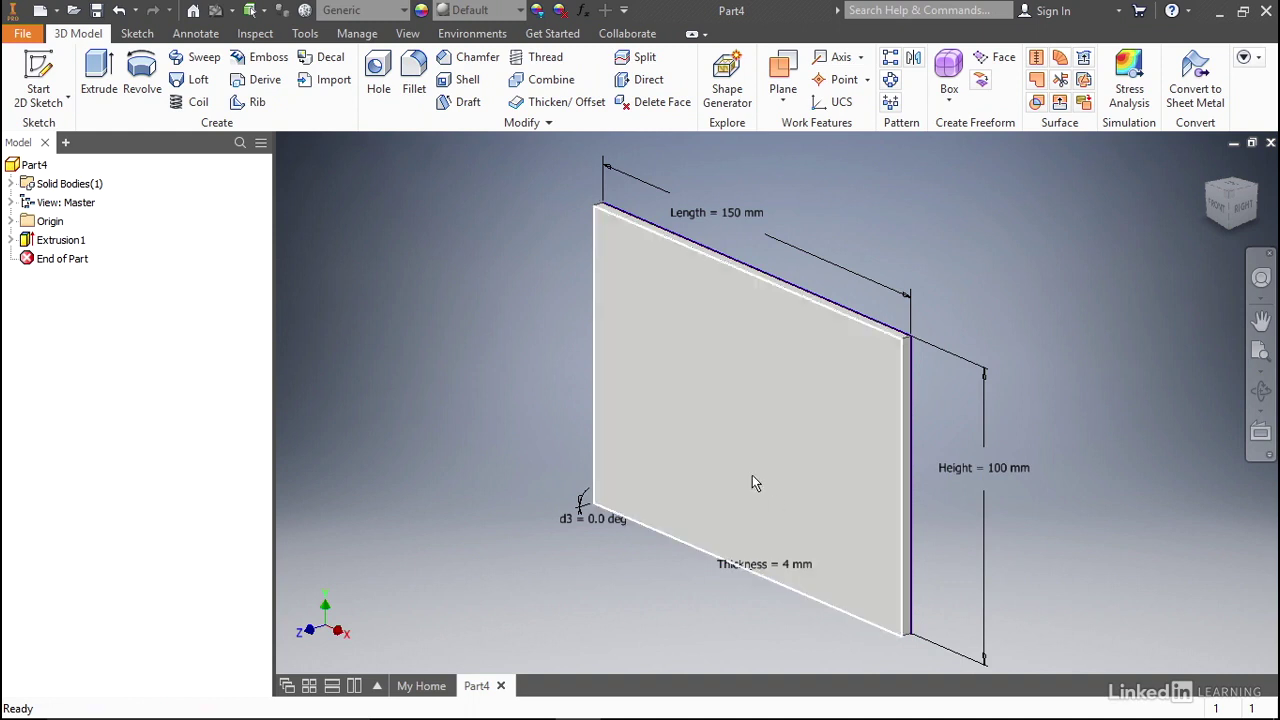
Step: Place a hole near the plate's top-left corner with diameter HoleDiam = 5
click(382, 79)
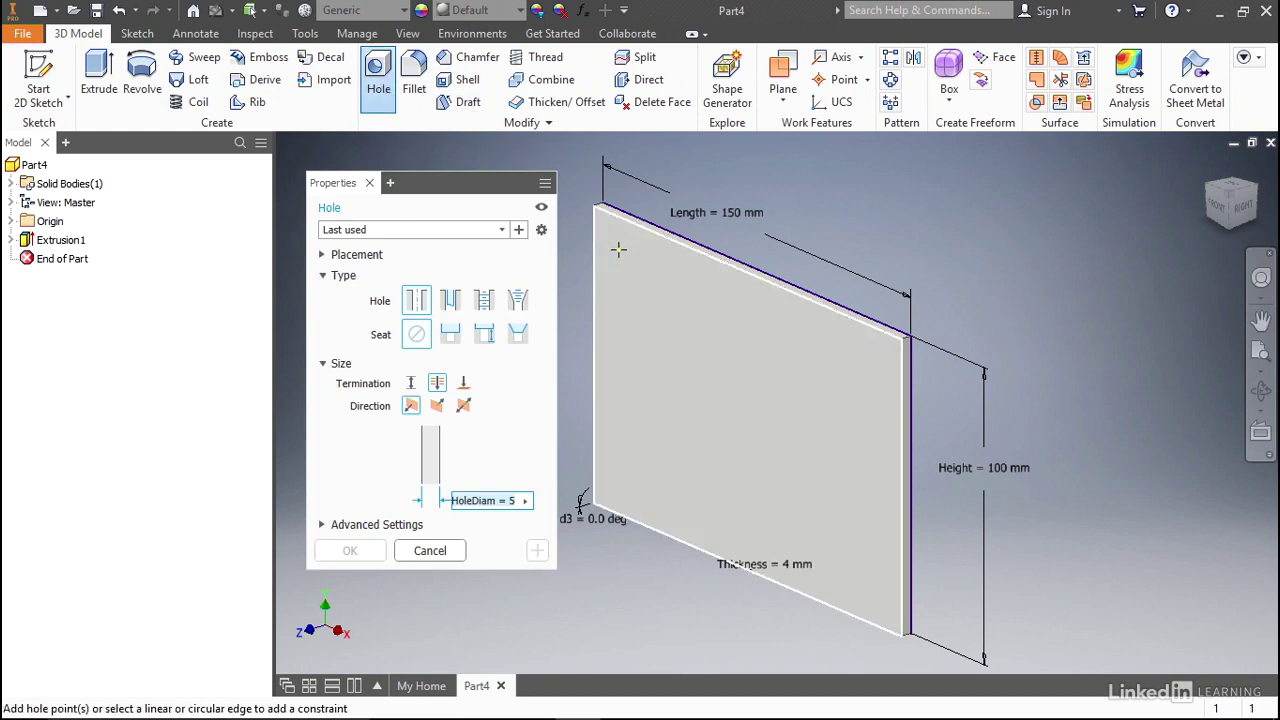
click(618, 250)
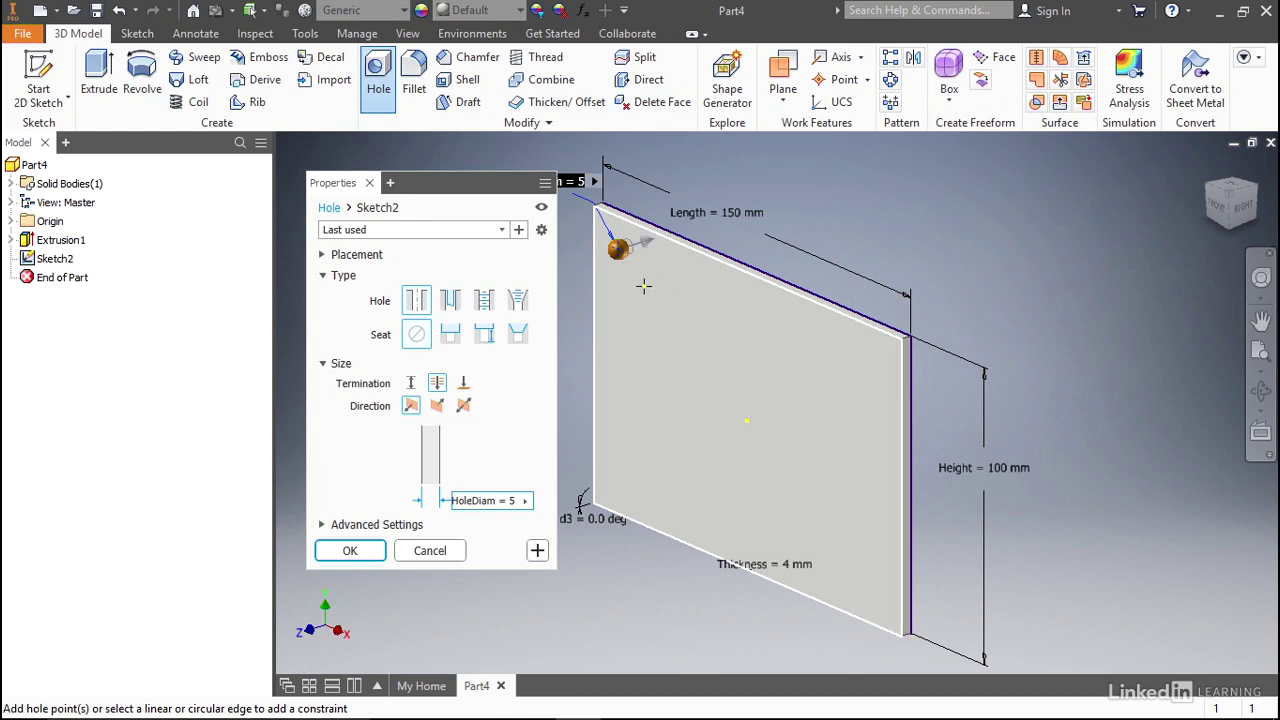
drag(462, 190, 409, 213)
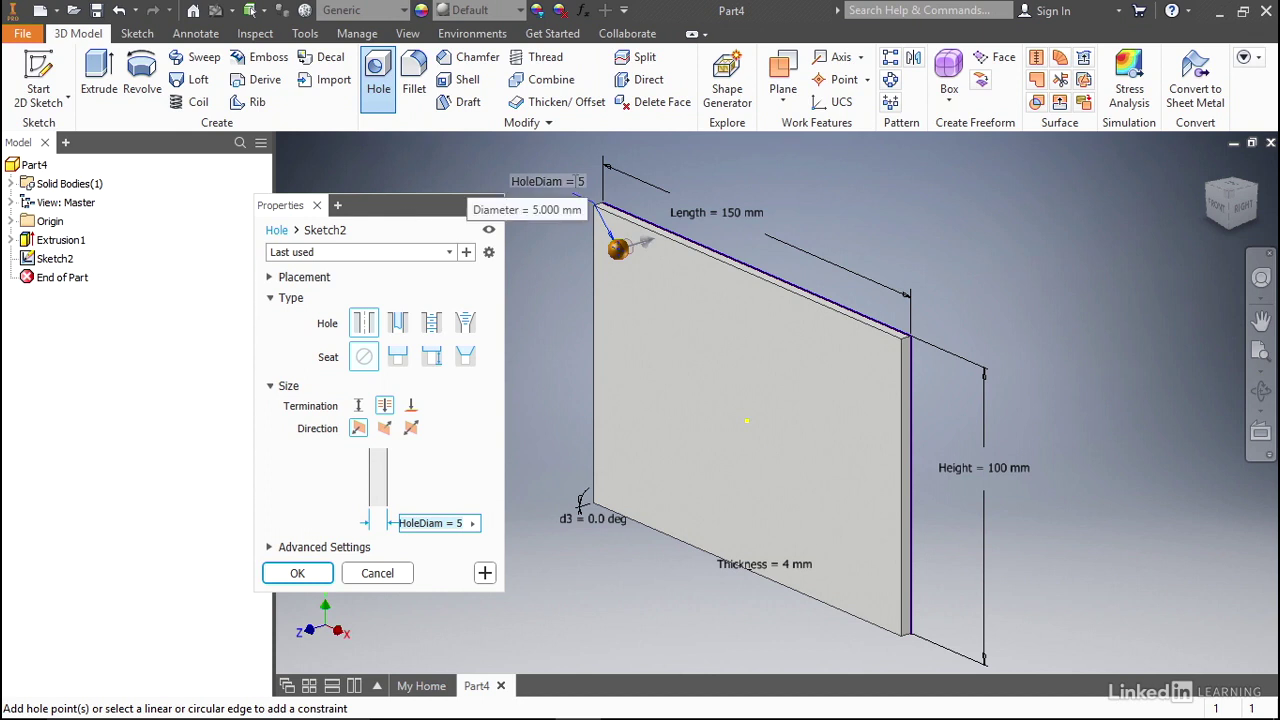
click(568, 181)
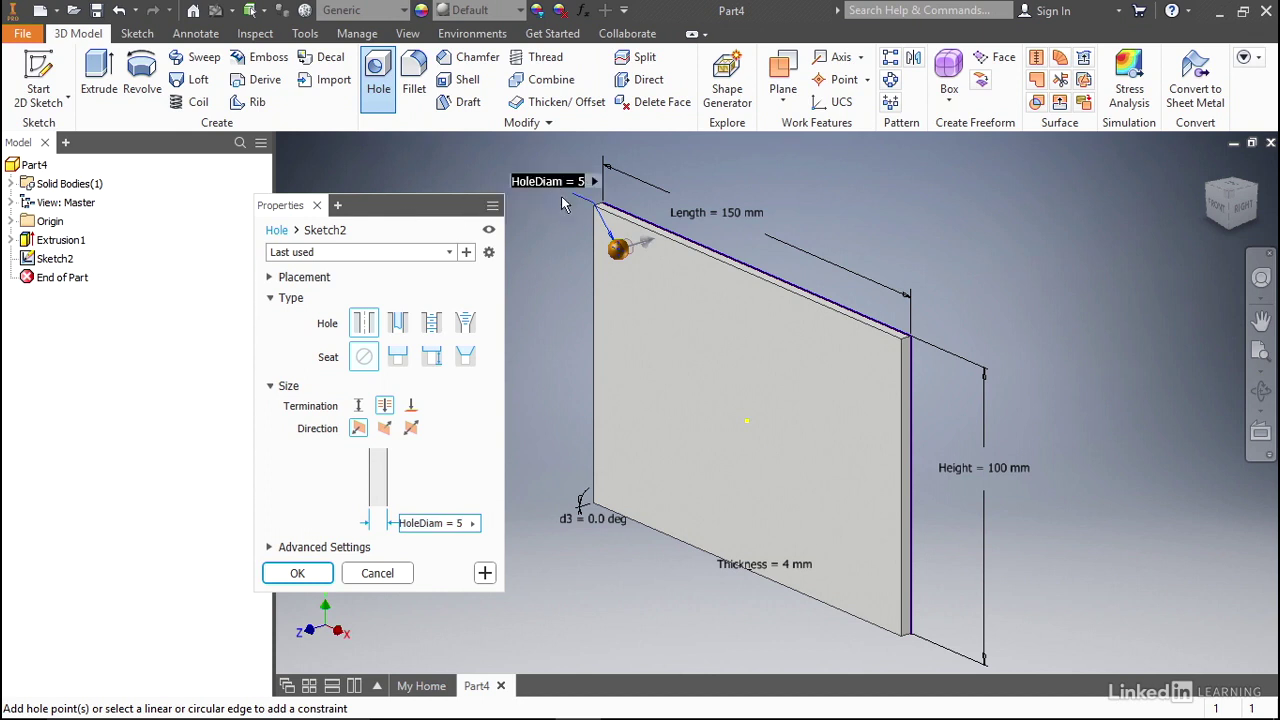
text(HoleD)
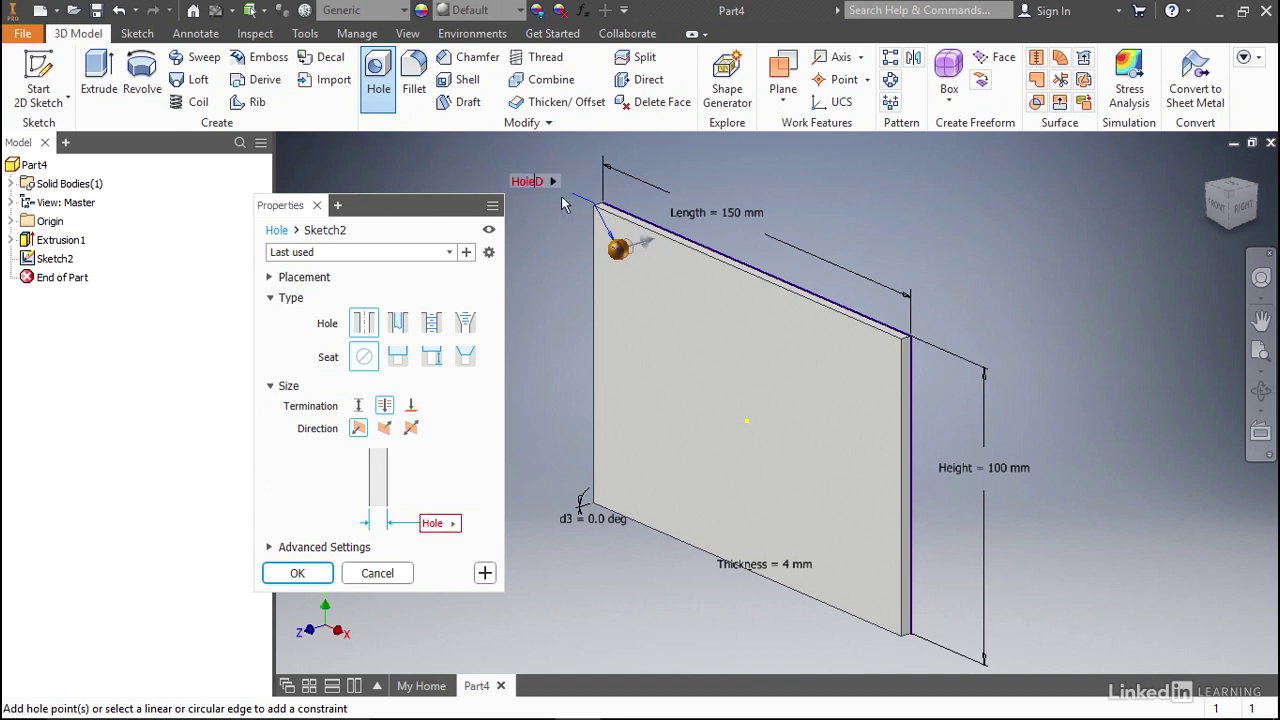
text(iam = 5)
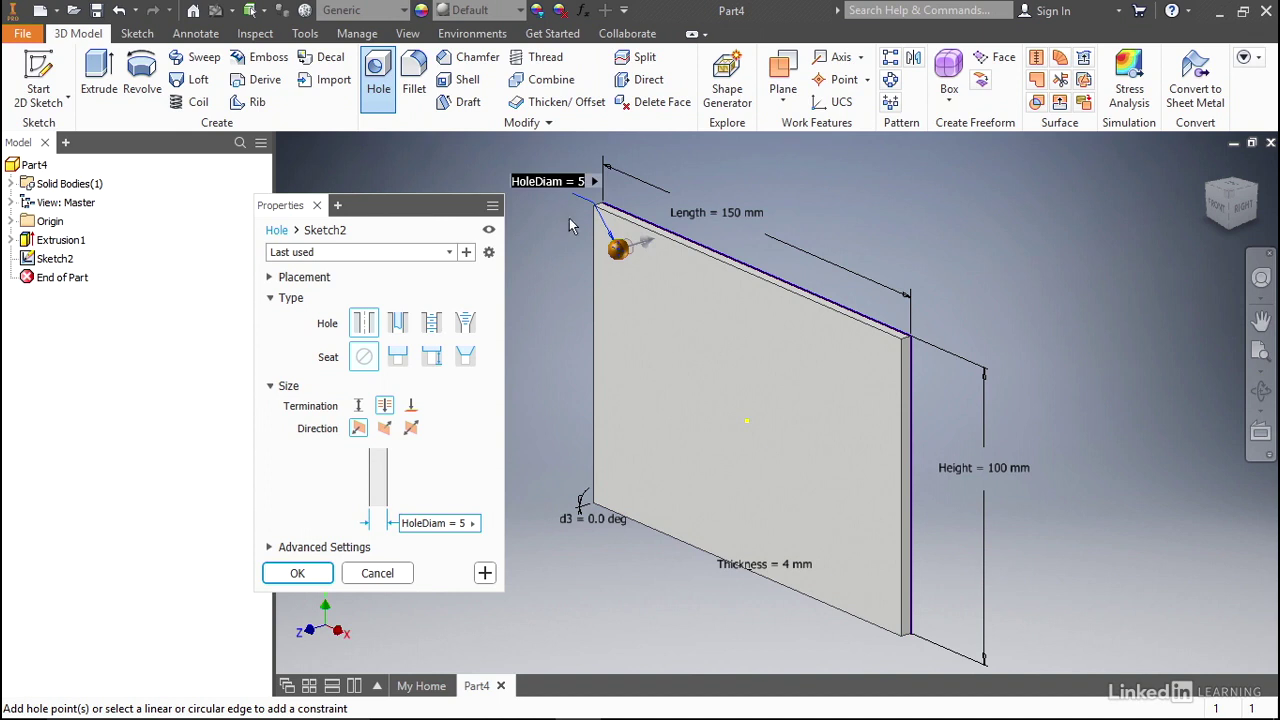
Step: Locate the hole XOffset = 10 mm from the left edge and 10 mm from the top edge
click(595, 238)
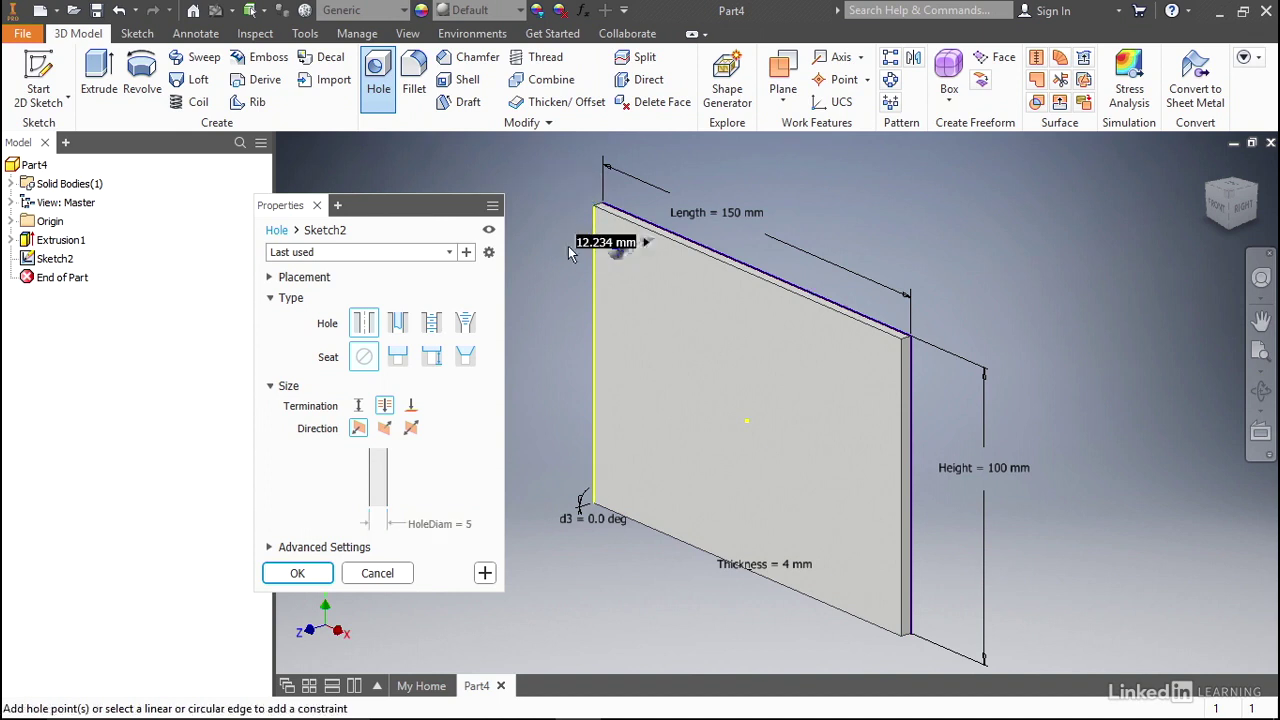
text(XOffset = 10)
key(ctrl+a)
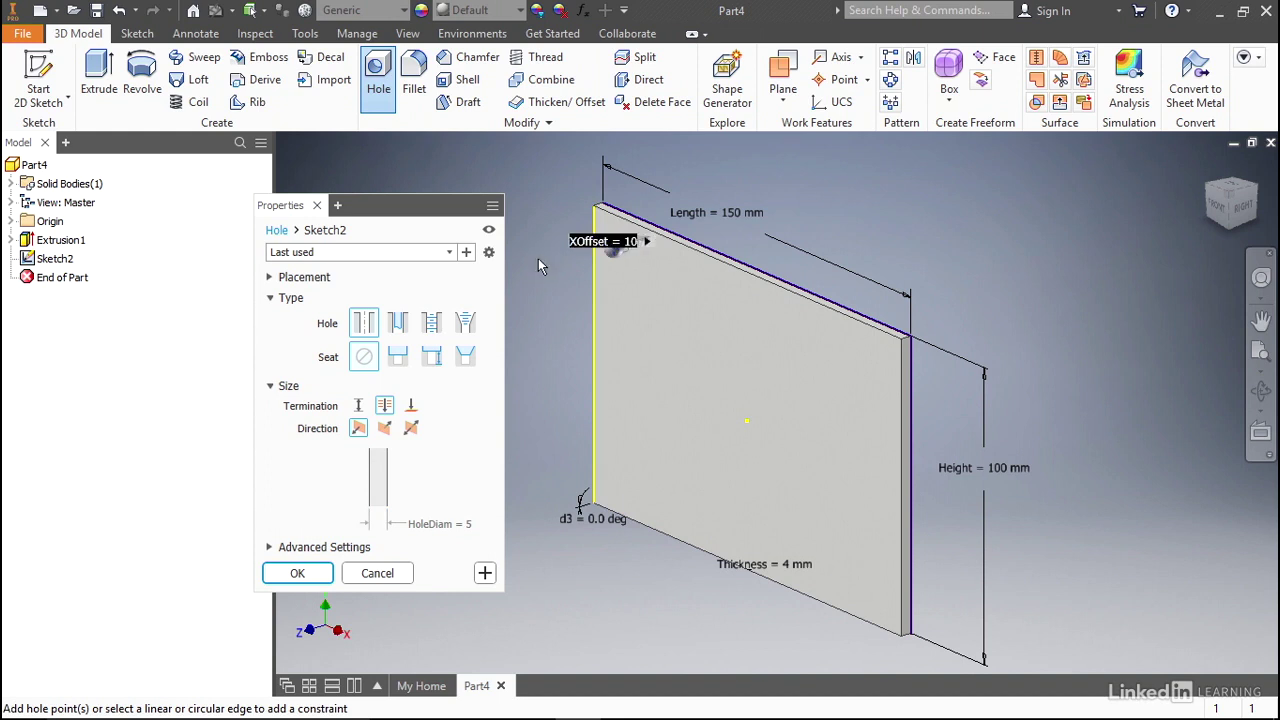
click(588, 218)
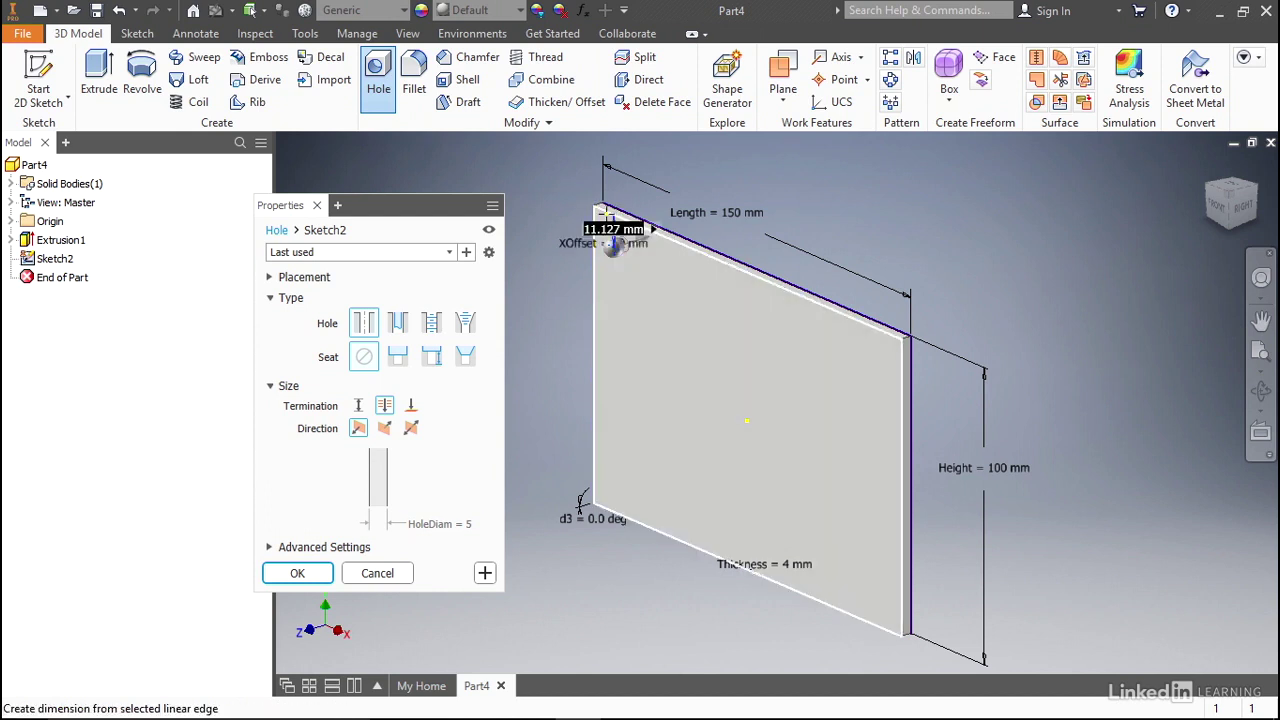
text(10)
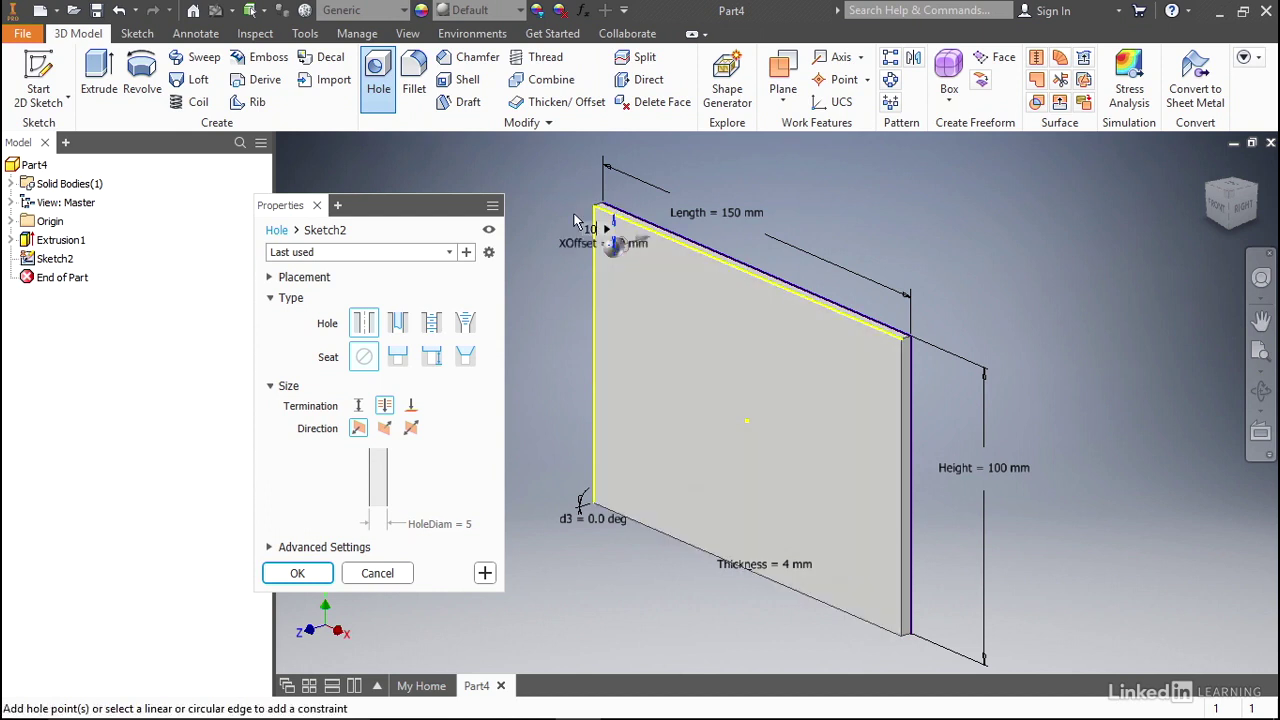
key(Return)
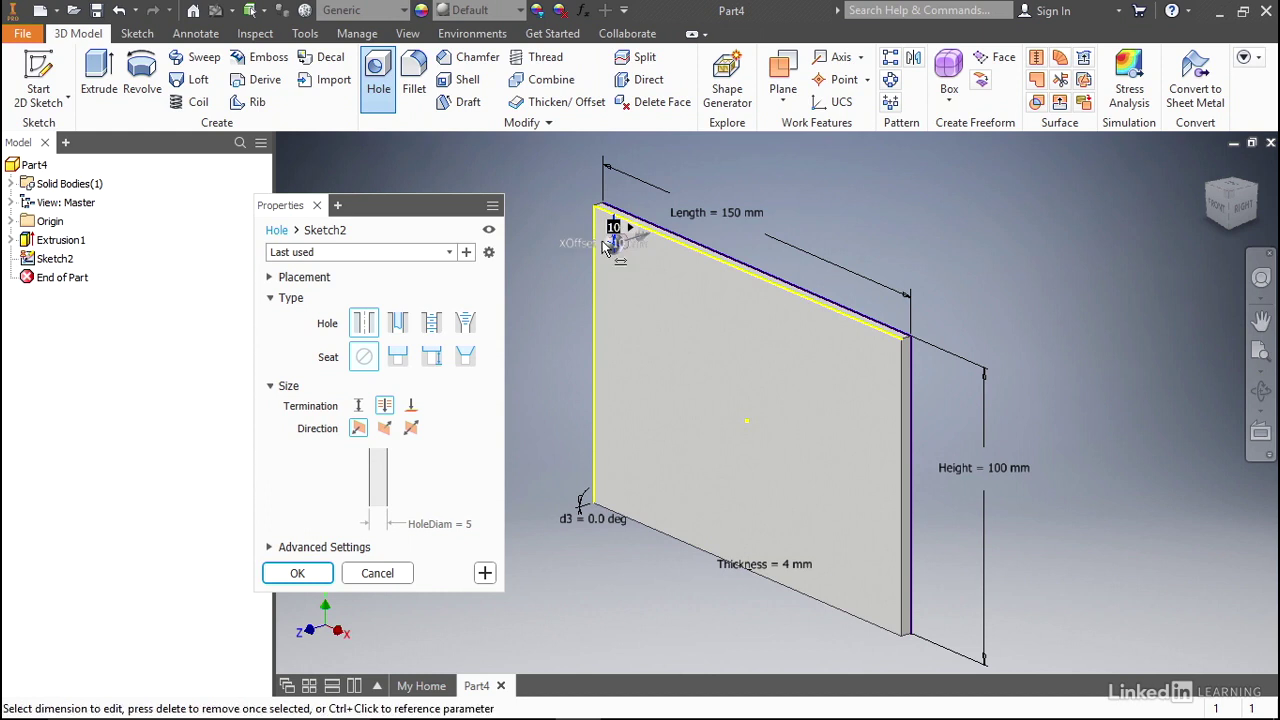
scroll(600, 240, up, 3)
middle_drag(746, 323, 768, 327)
drag(766, 319, 757, 428)
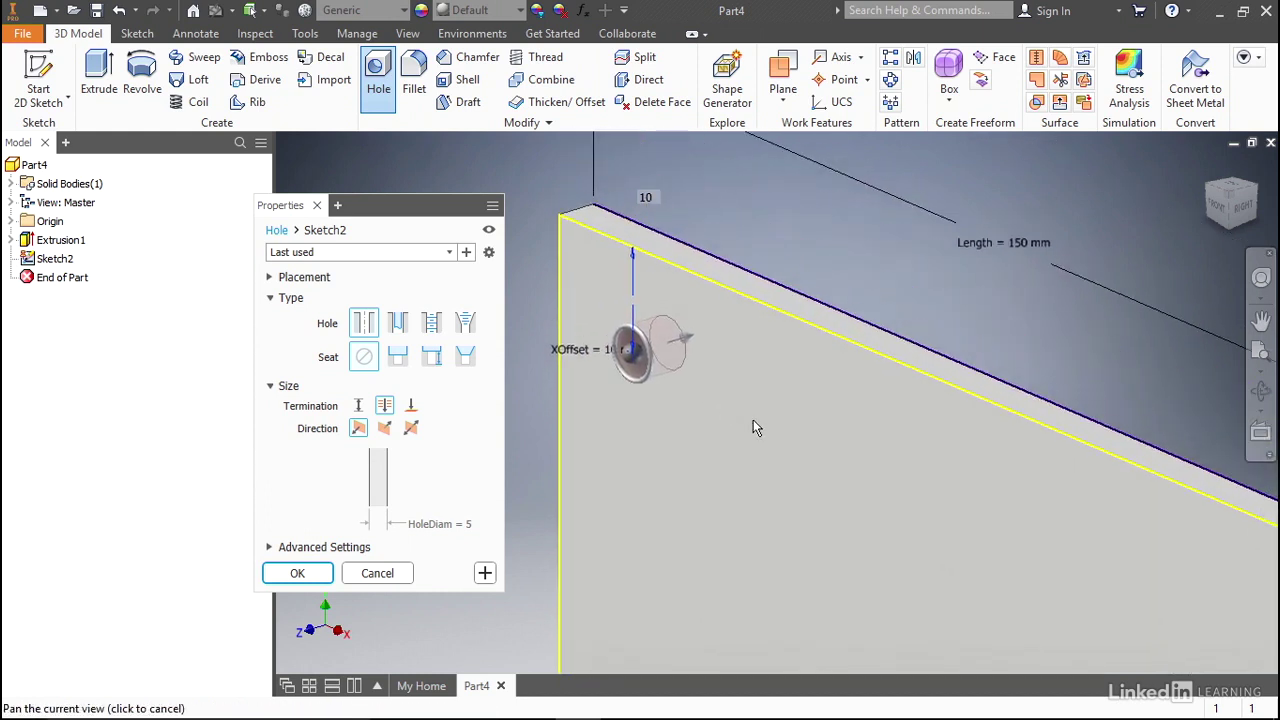
key(Escape)
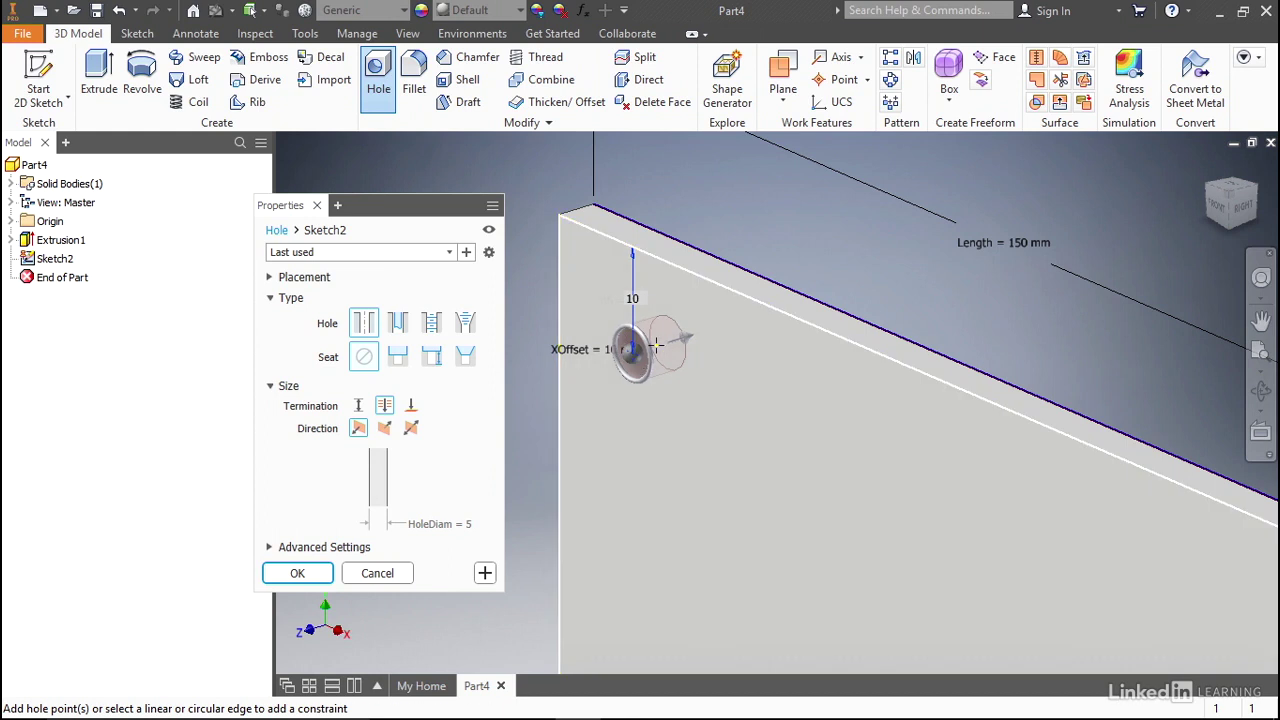
Step: Create Hole1, a 5 mm hole through the plate near its top-left corner, keeping the original direction
click(694, 339)
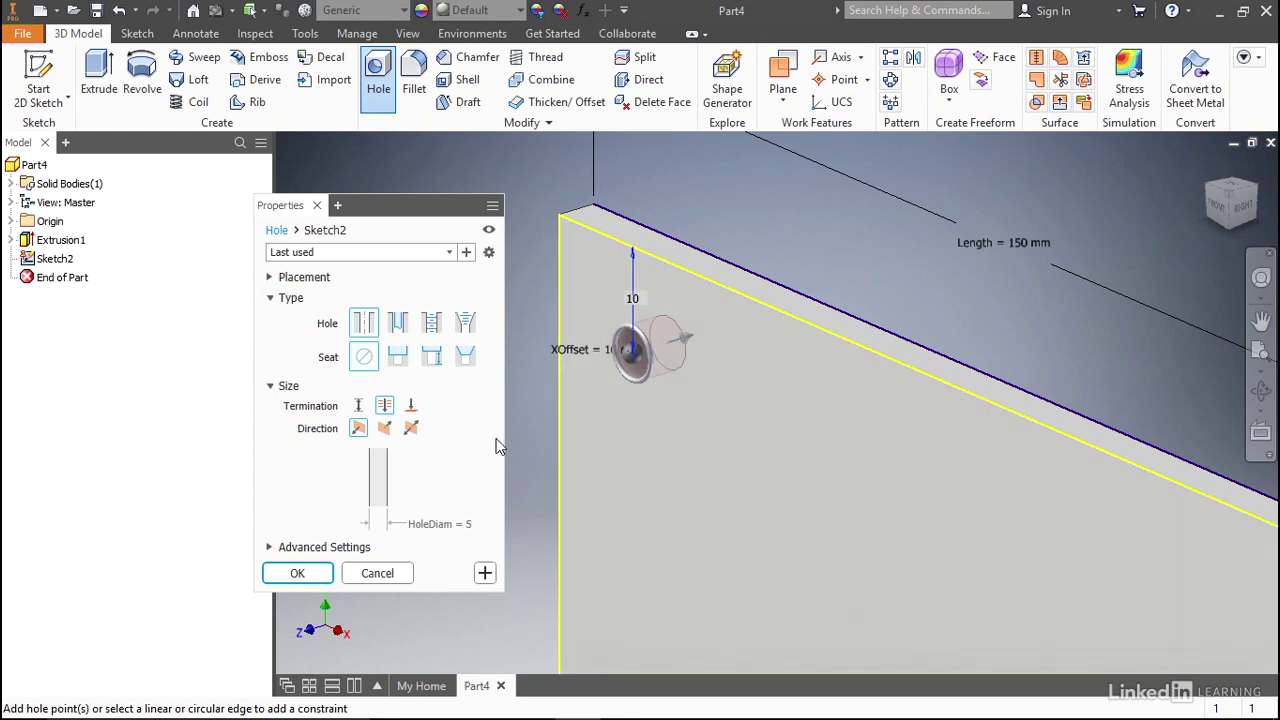
click(384, 428)
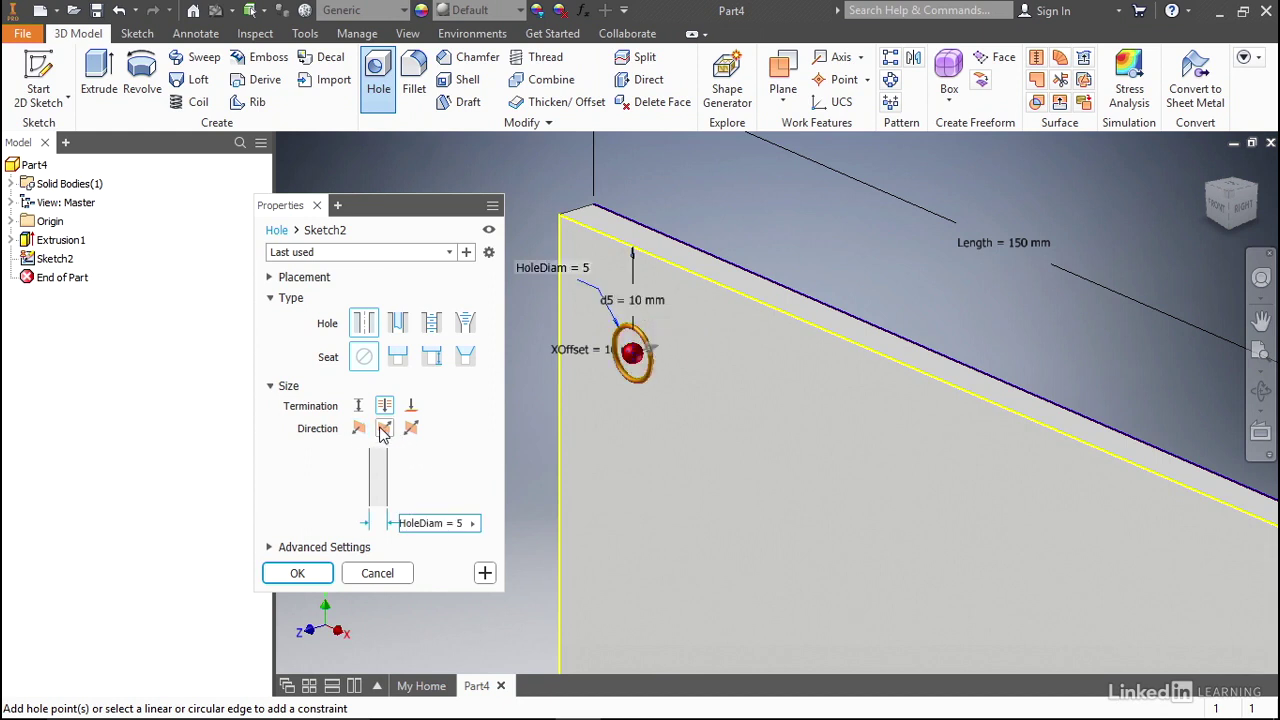
click(359, 428)
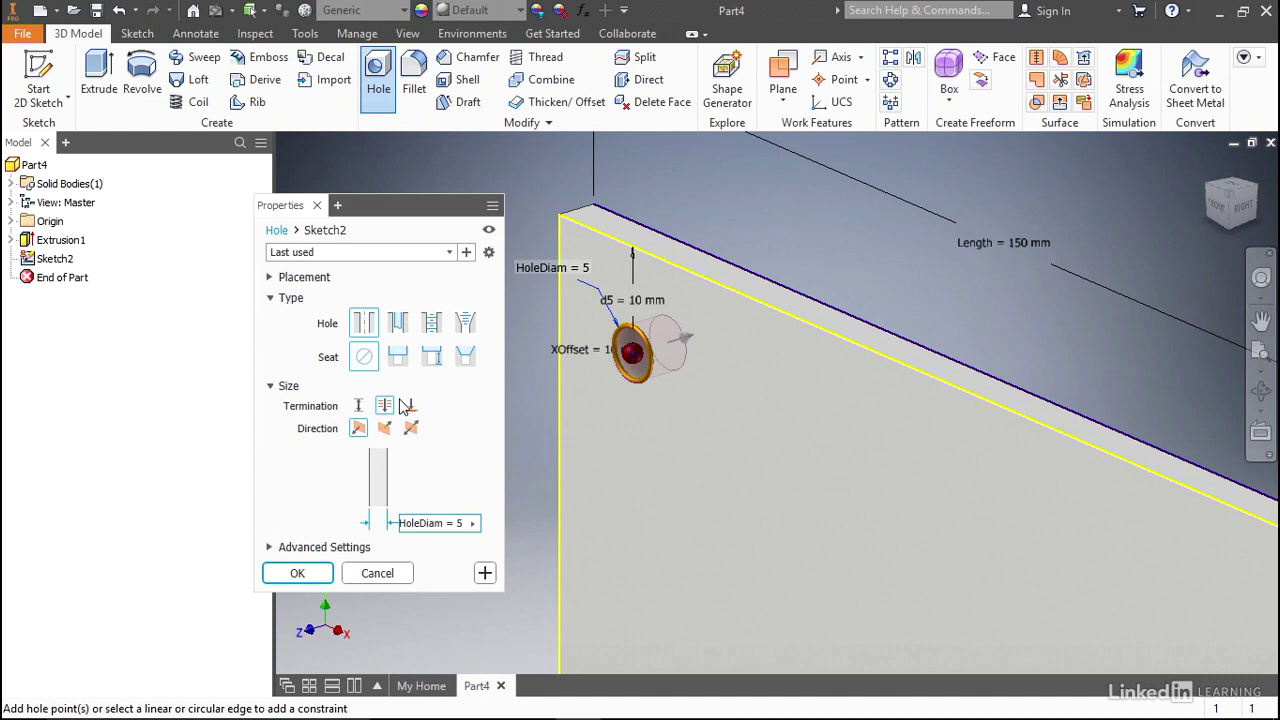
click(297, 577)
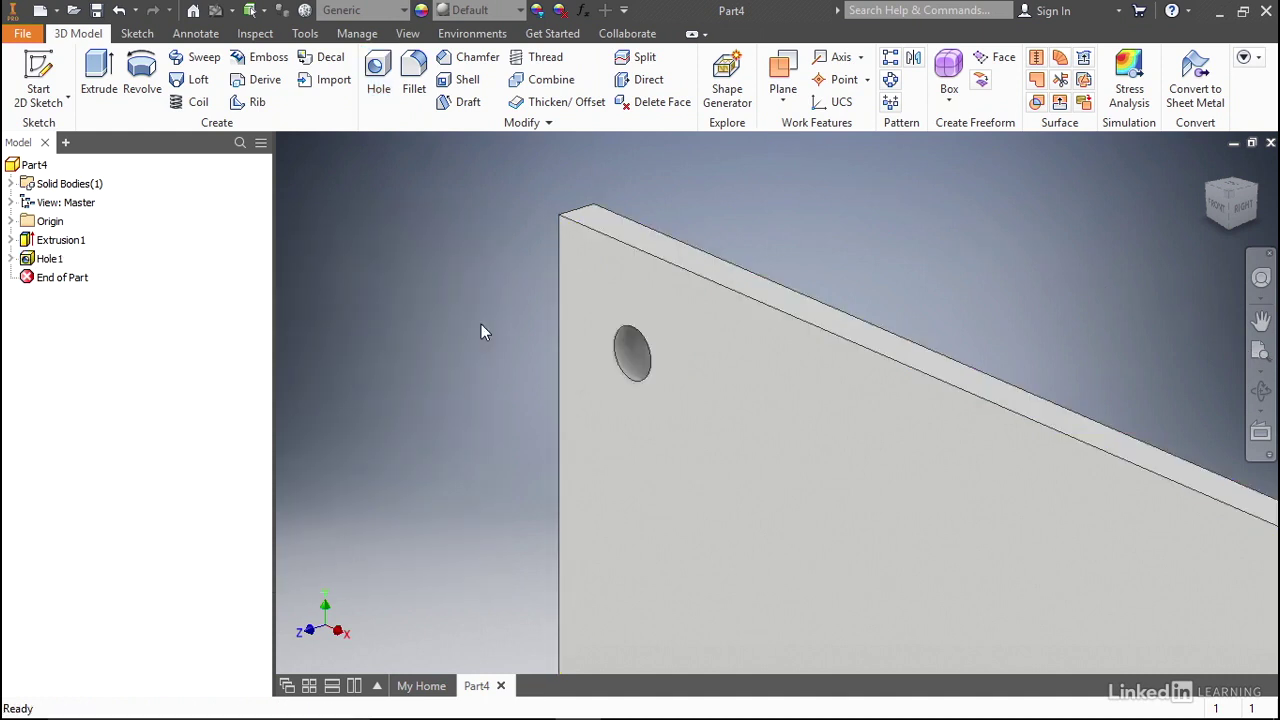
key(Home)
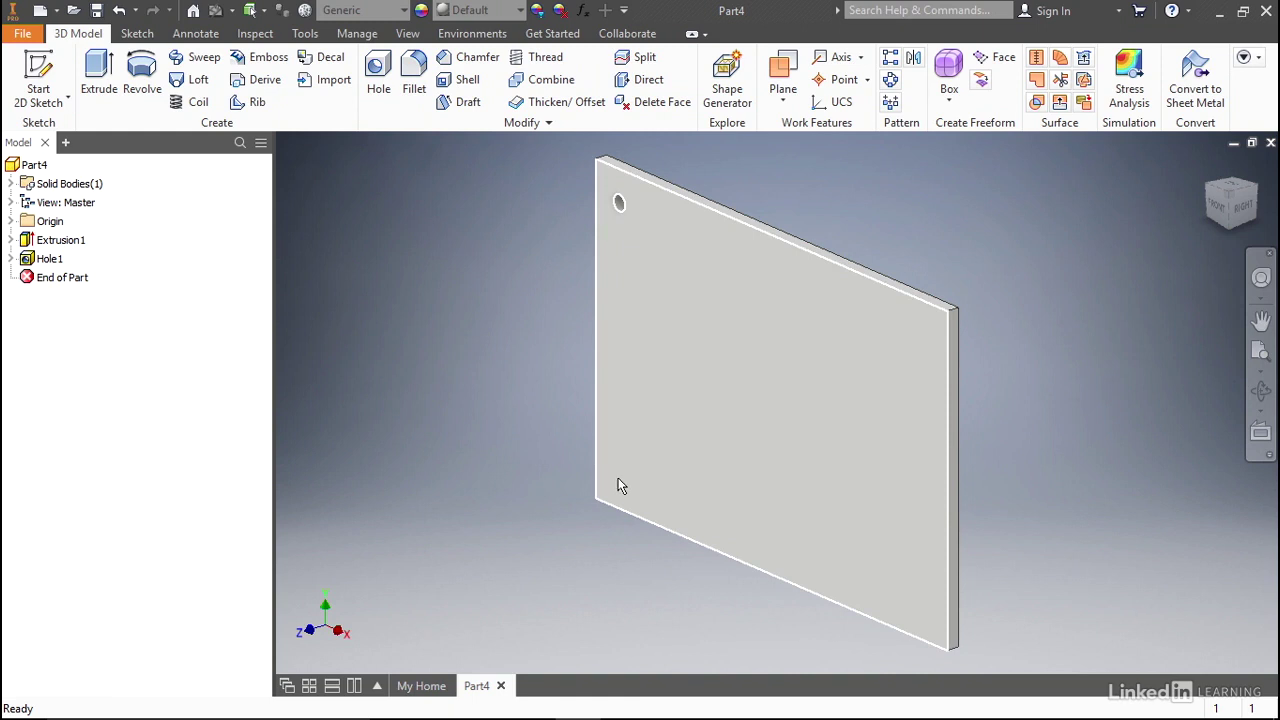
Step: Rectangular-pattern Hole1 along the plate's bottom edge, two holes spaced 130 mm apart
click(893, 60)
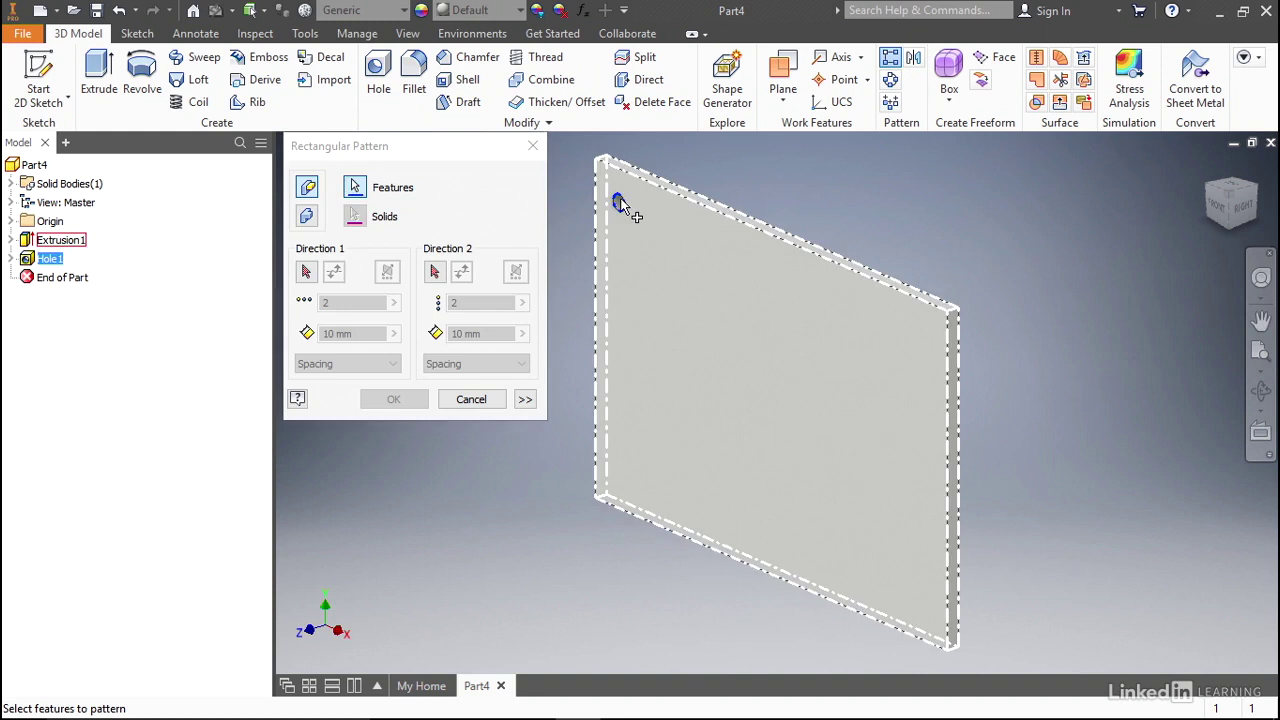
click(620, 203)
click(307, 272)
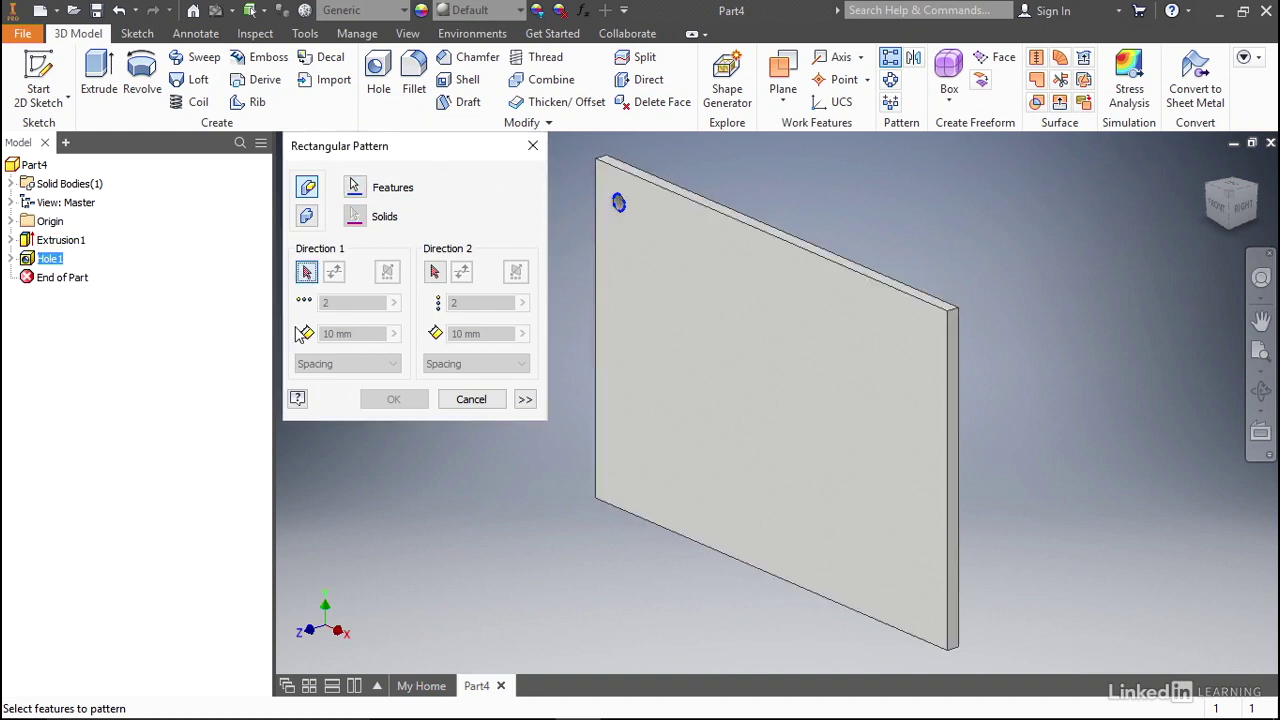
click(714, 560)
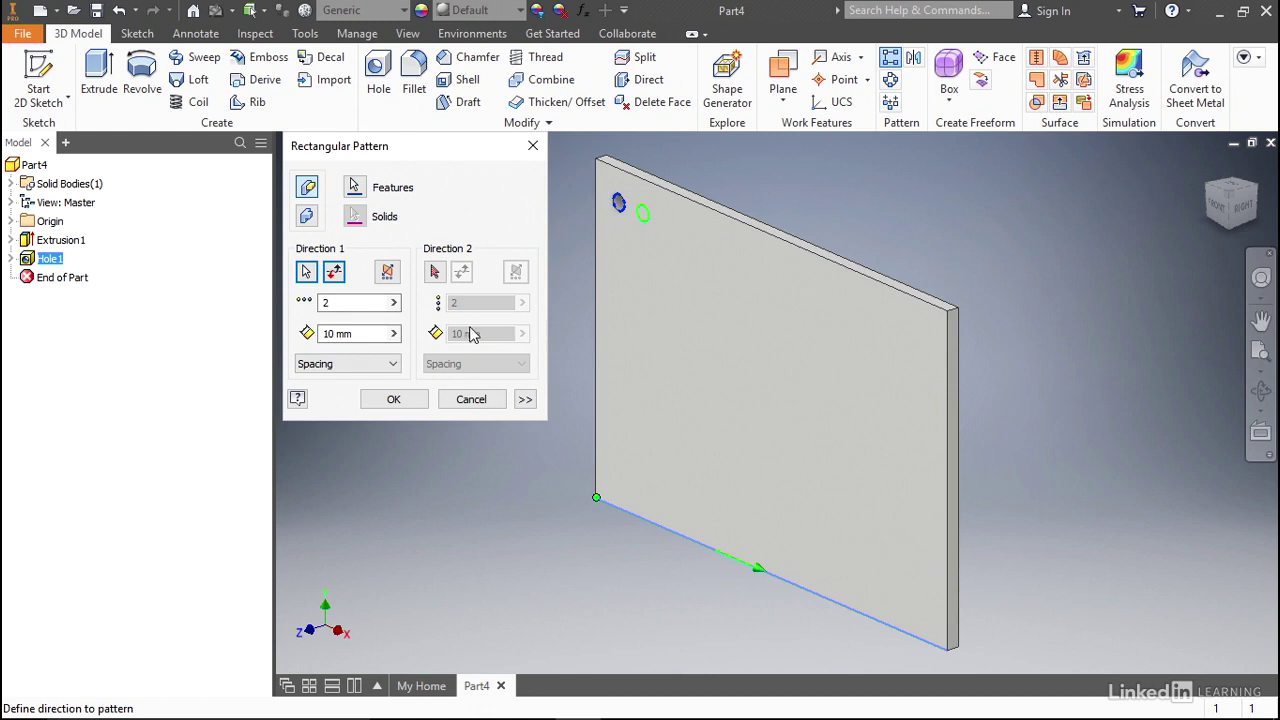
click(335, 333)
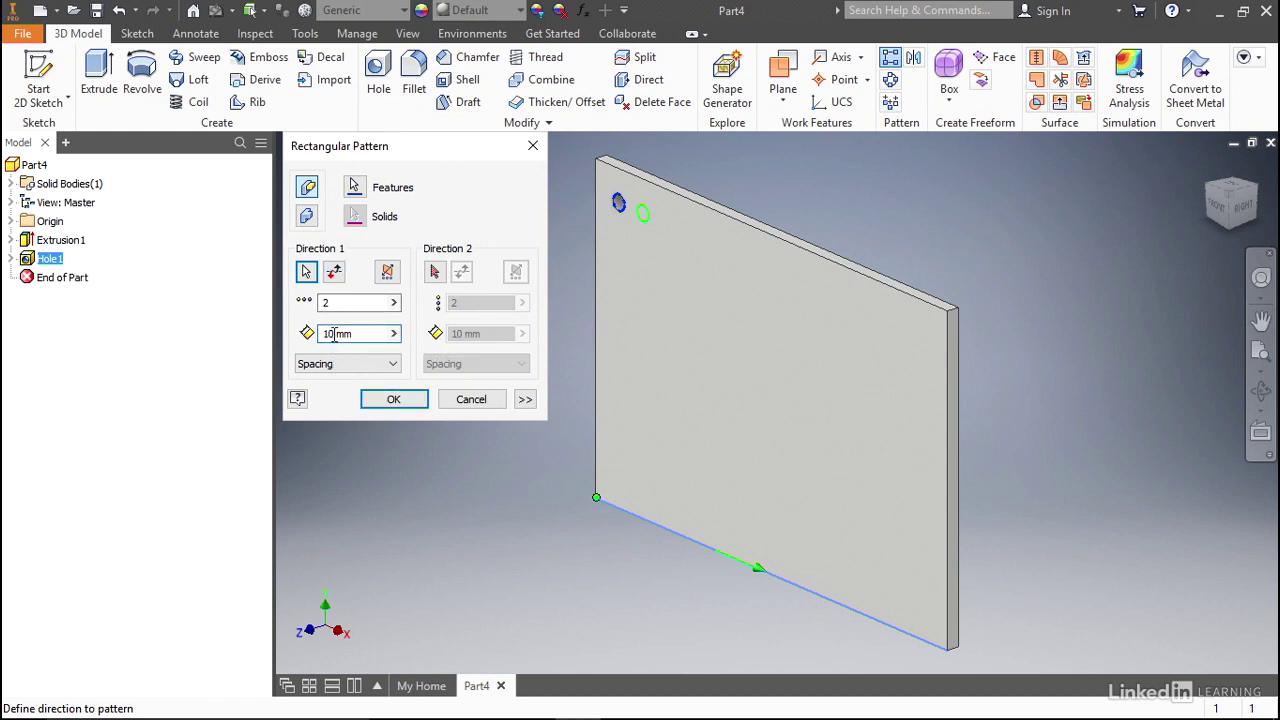
text(3)
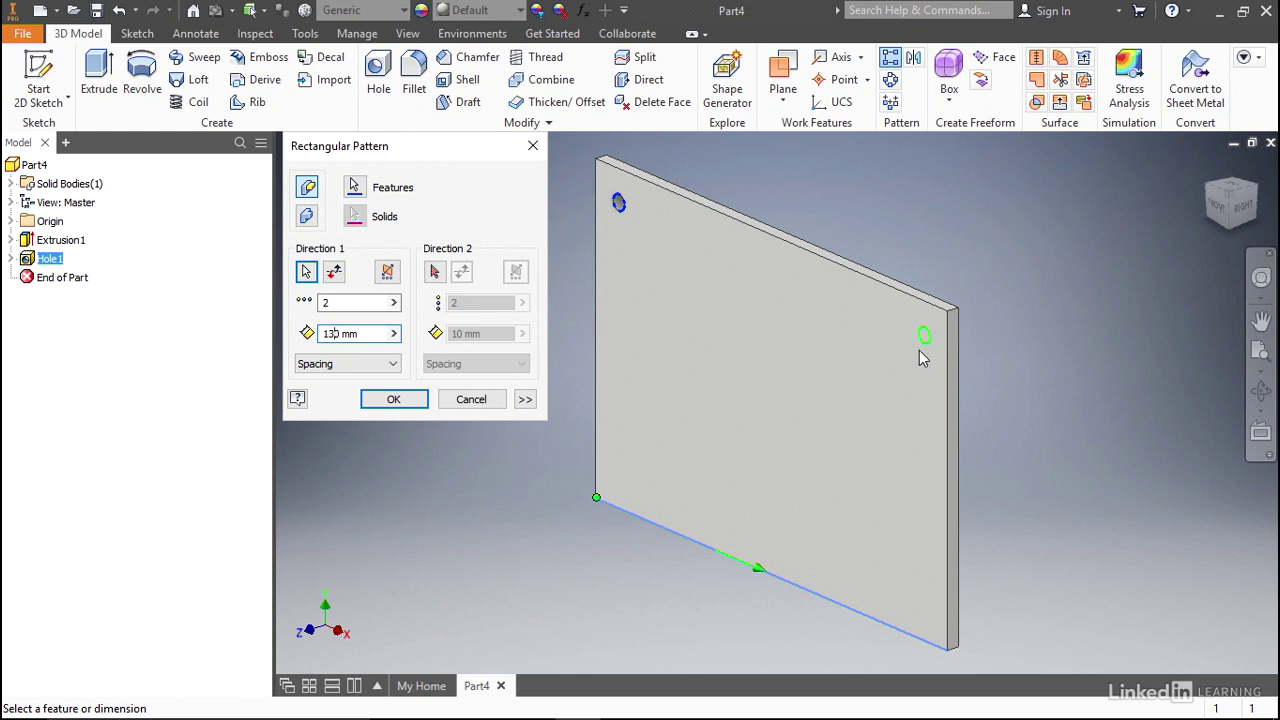
click(435, 272)
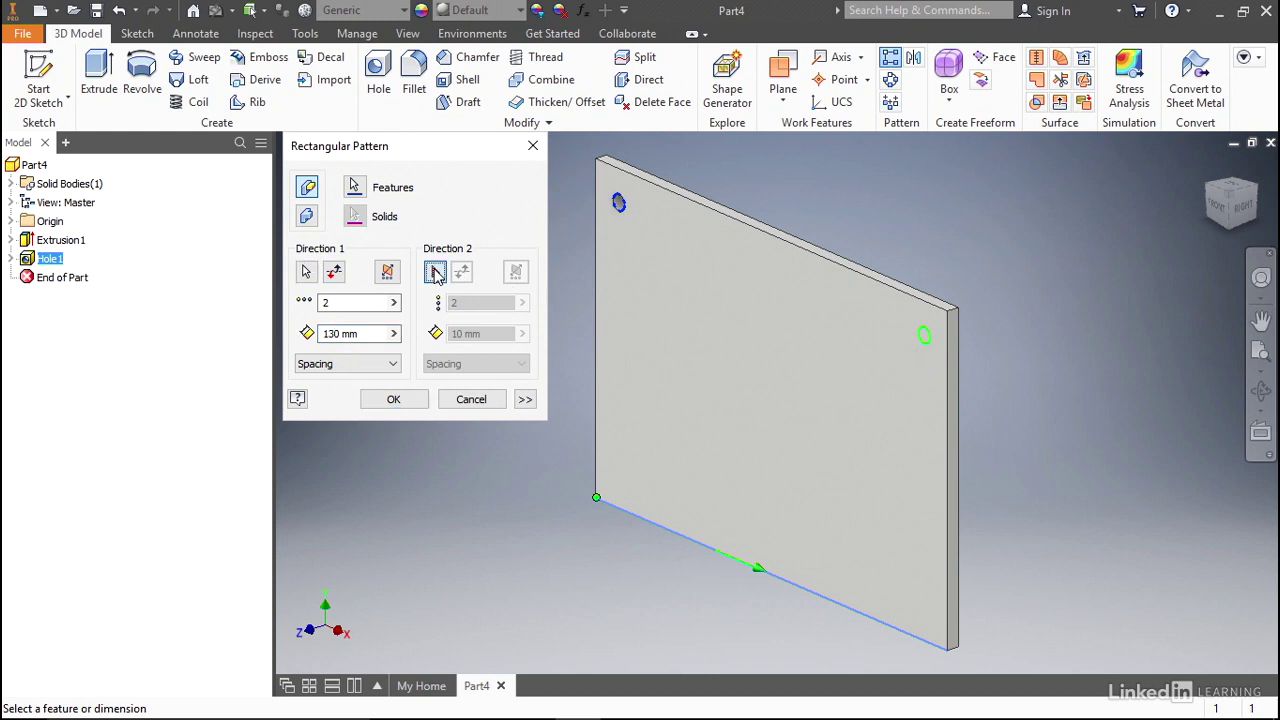
Step: Add a second pattern direction along the left edge with 80 mm spacing, creating Rectangular Pattern1
click(595, 314)
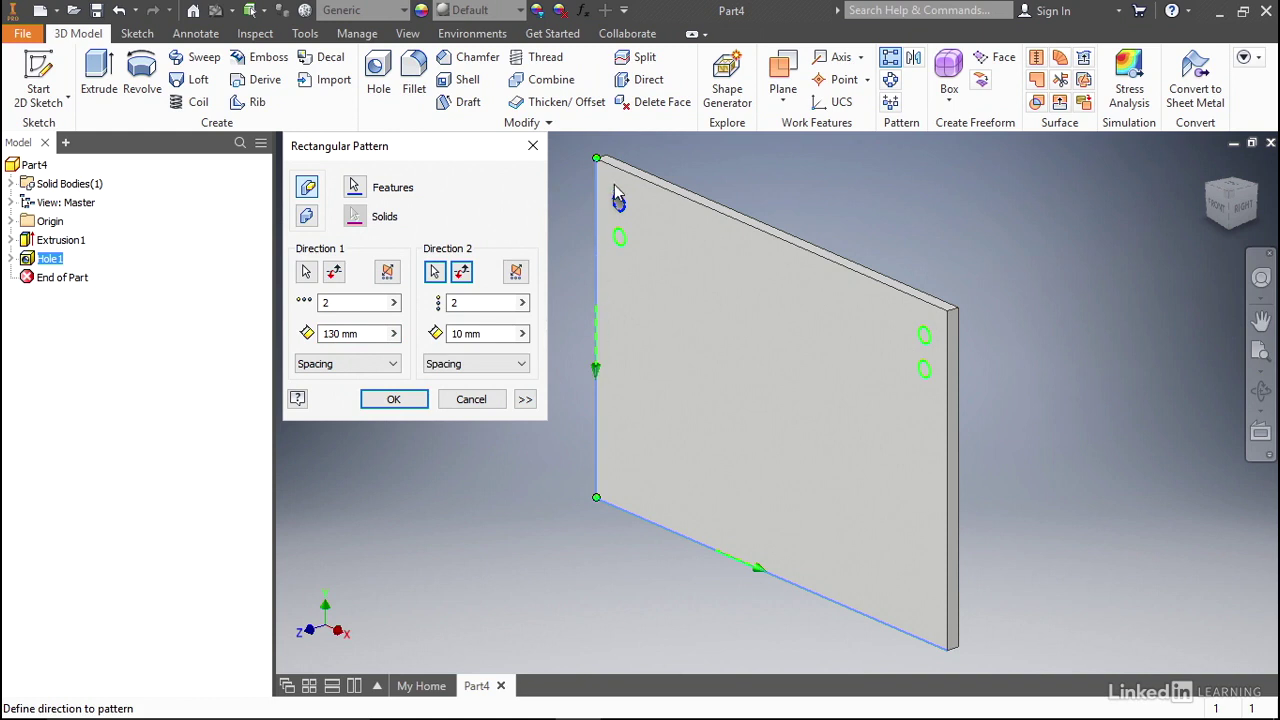
click(457, 335)
click(457, 335)
double_click(456, 335)
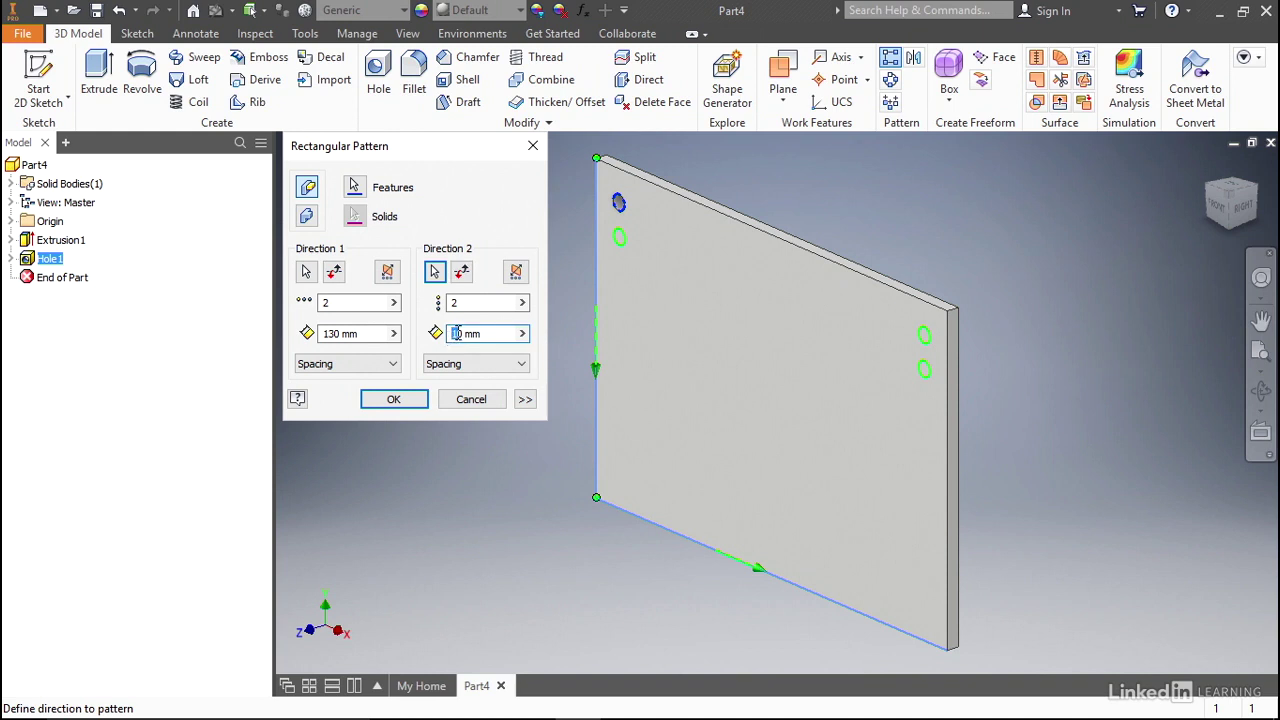
text(80)
click(394, 399)
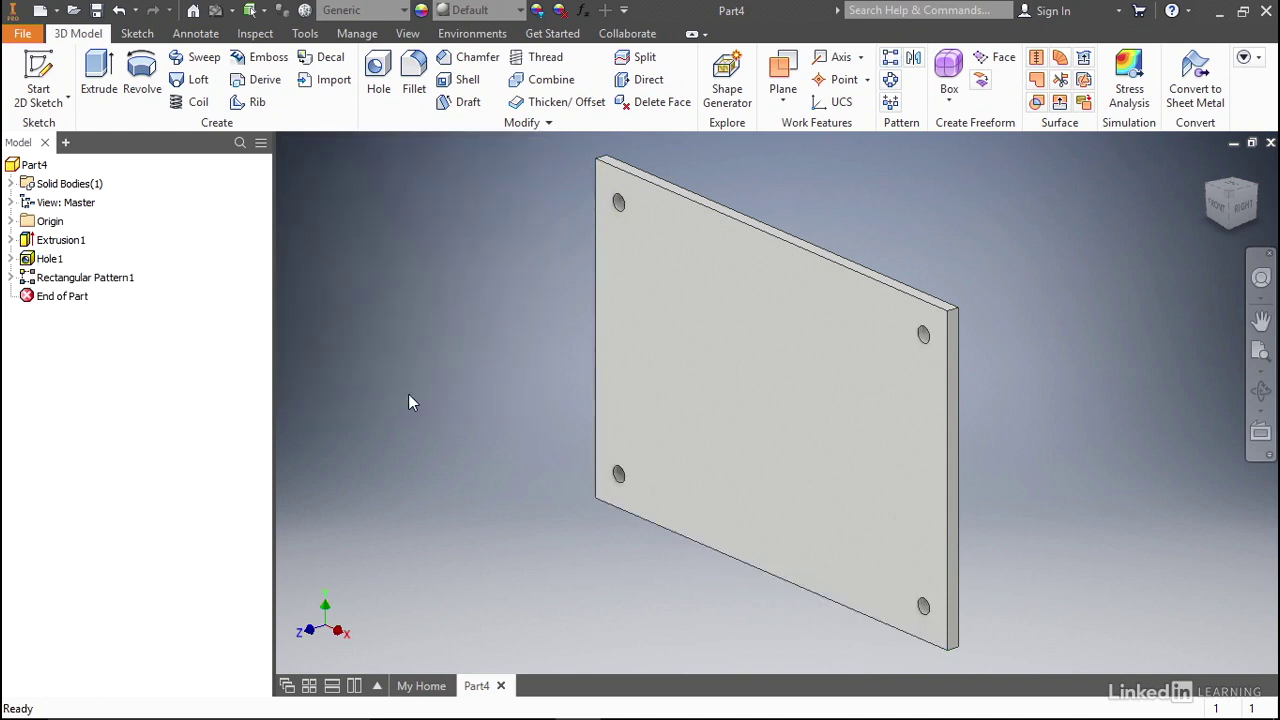